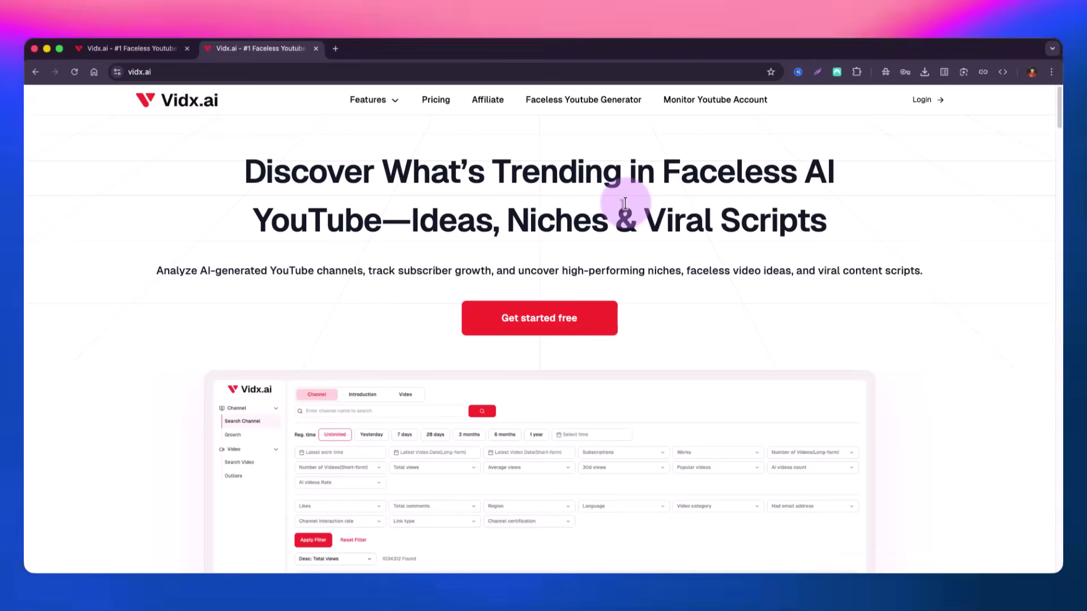
- Scroll the Vidx.ai homepage down to the 'Track the Fastest-Growing AI YouTube Channels' section
scroll(625, 203, "down", 8)
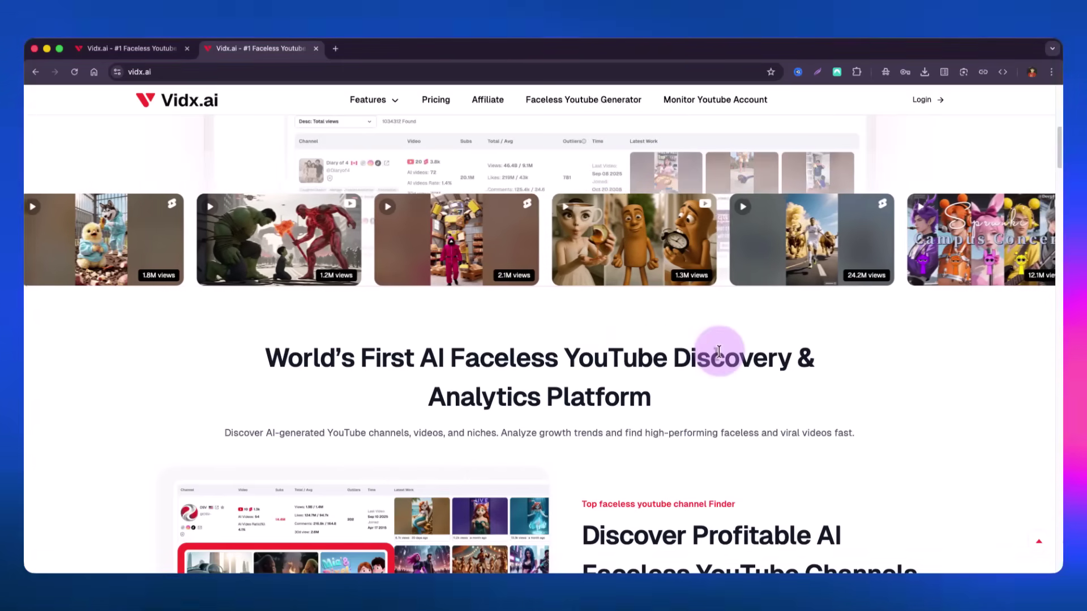
scroll(718, 351, "down", 5)
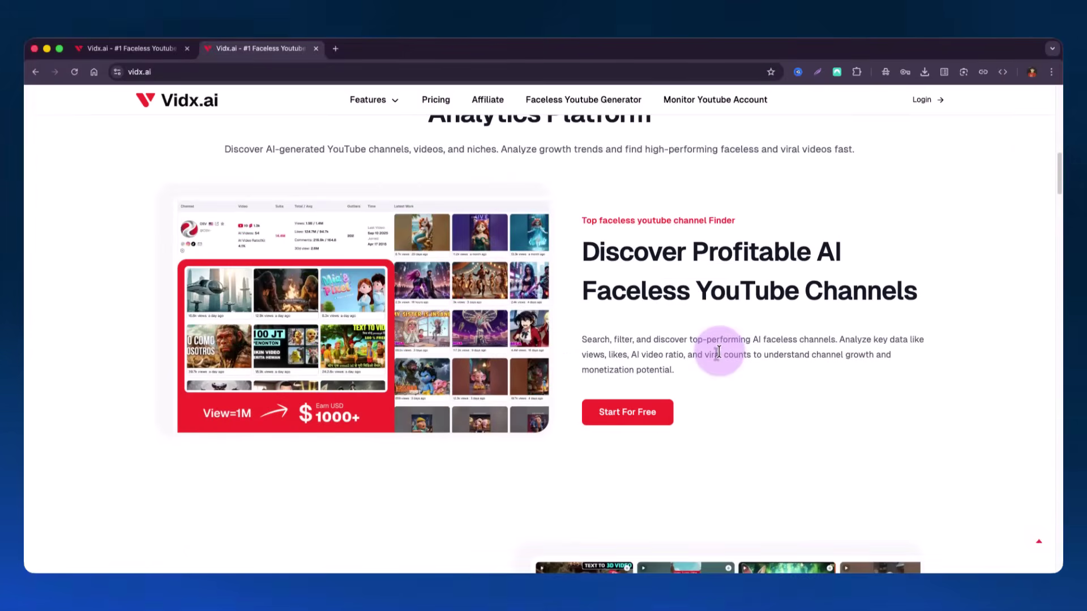
scroll(719, 374, "up", 1)
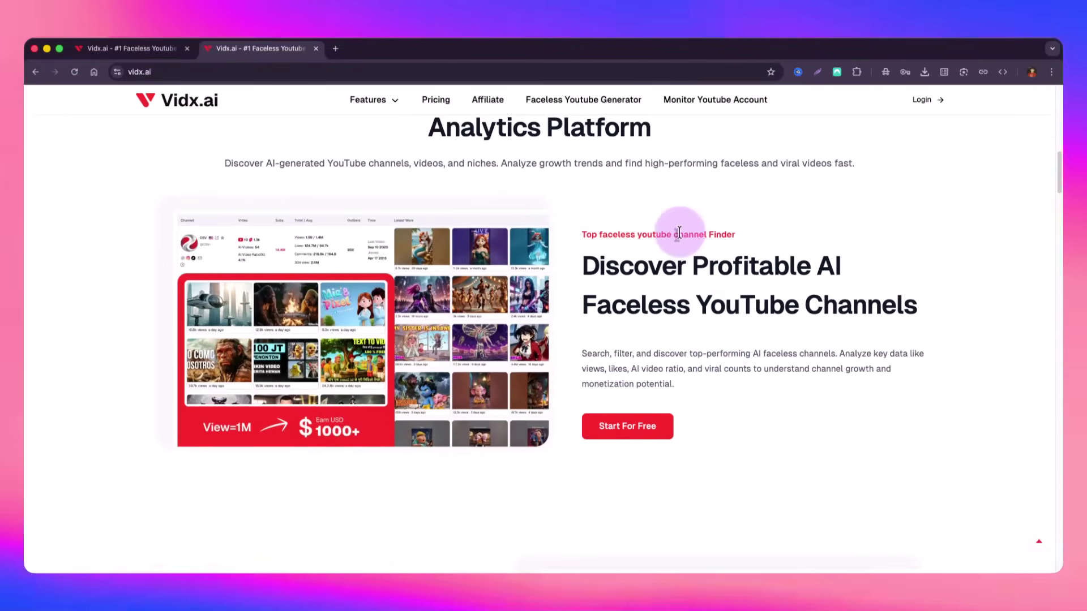
scroll(678, 231, "up", 3)
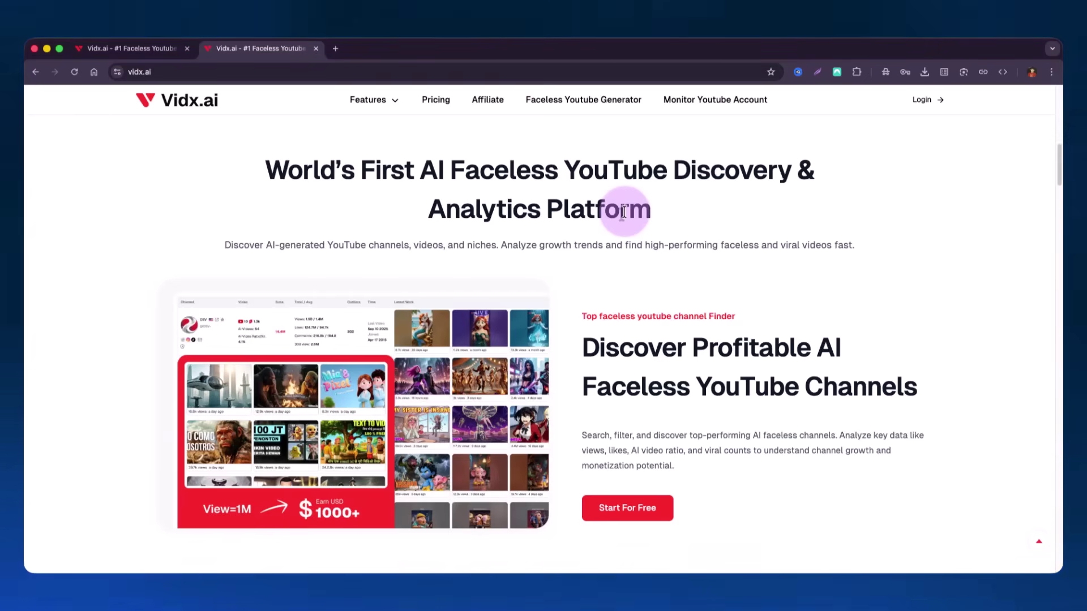
scroll(622, 212, "down", 2)
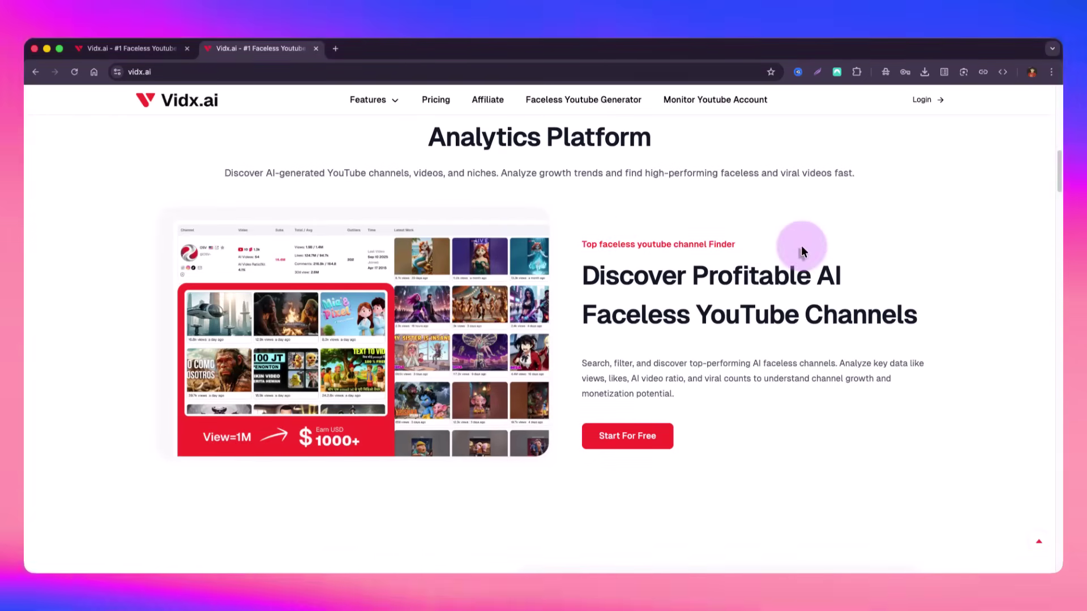
scroll(786, 336, "down", 10)
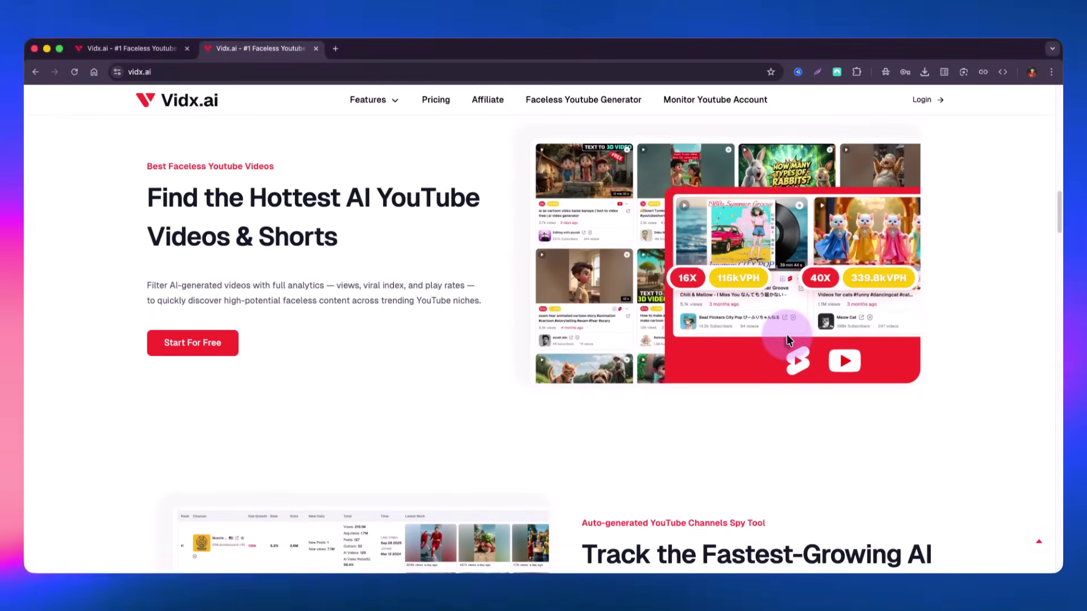
scroll(787, 339, "down", 5)
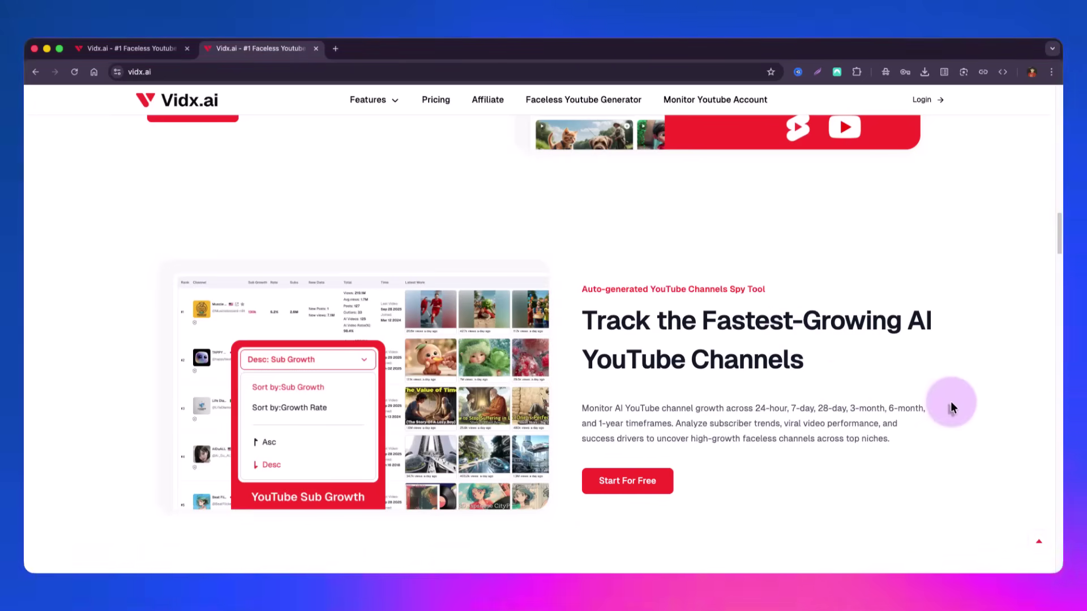
scroll(950, 403, "down", 2)
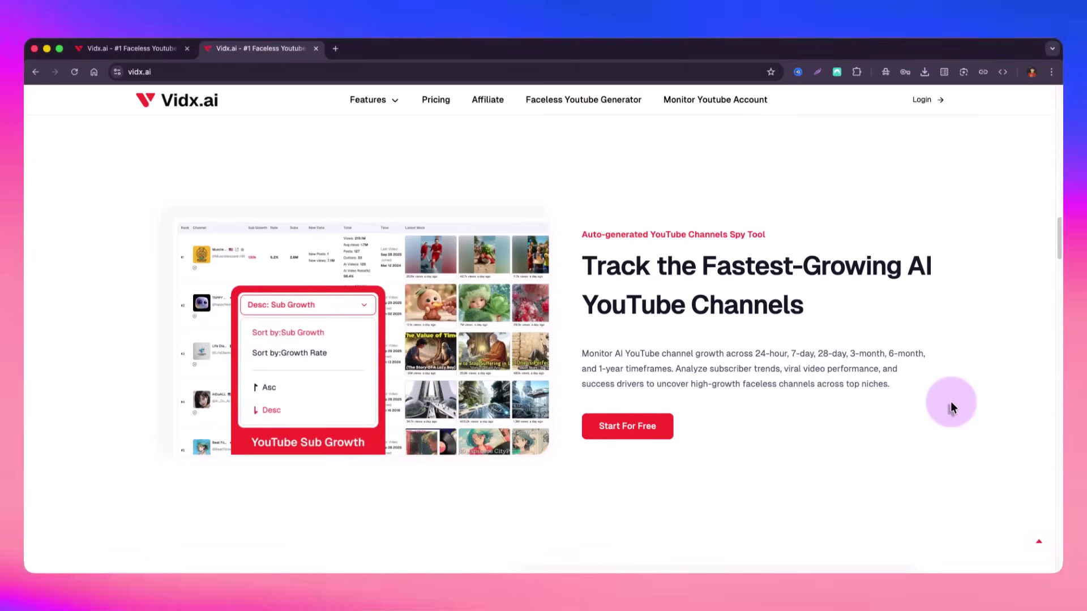
scroll(896, 388, "down", 5)
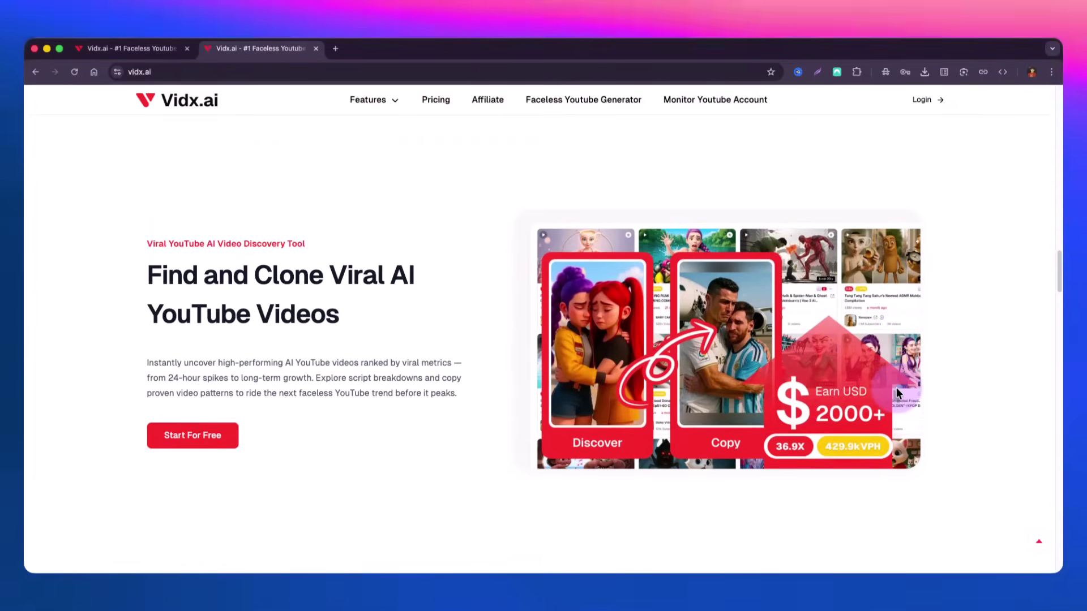
scroll(895, 390, "down", 6)
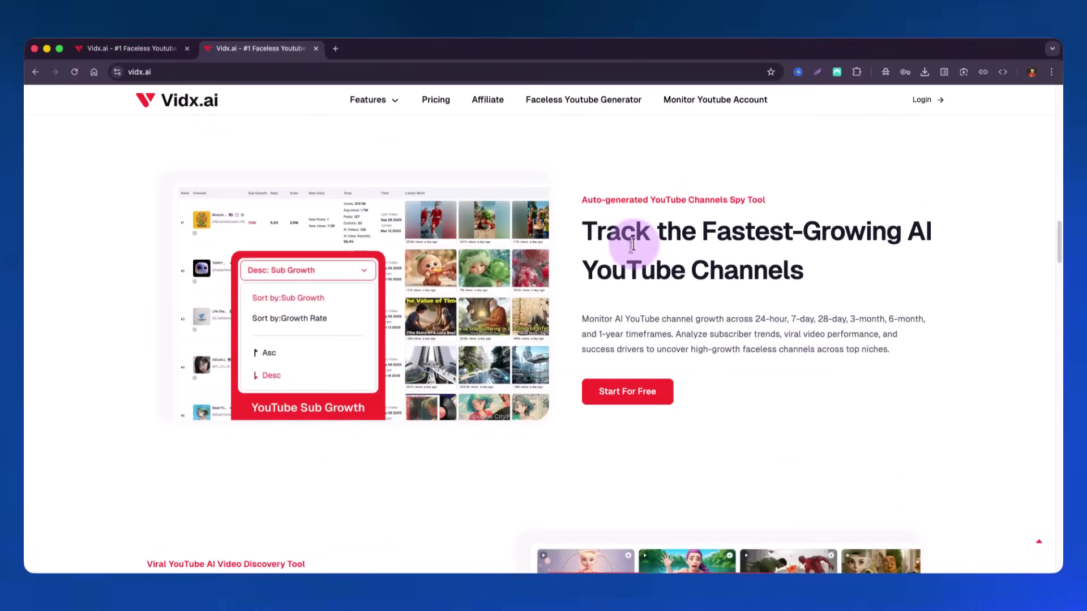
- Open Search Channel filtered to AI rate above 20%, glance at Growth rankings, then return
left_click(173, 48)
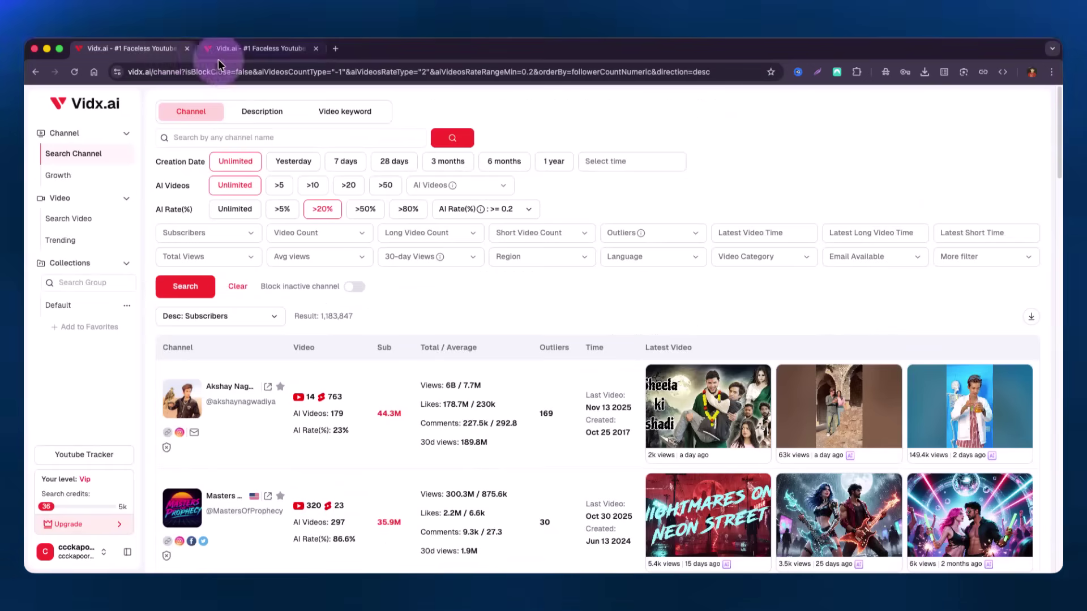
left_click(333, 133)
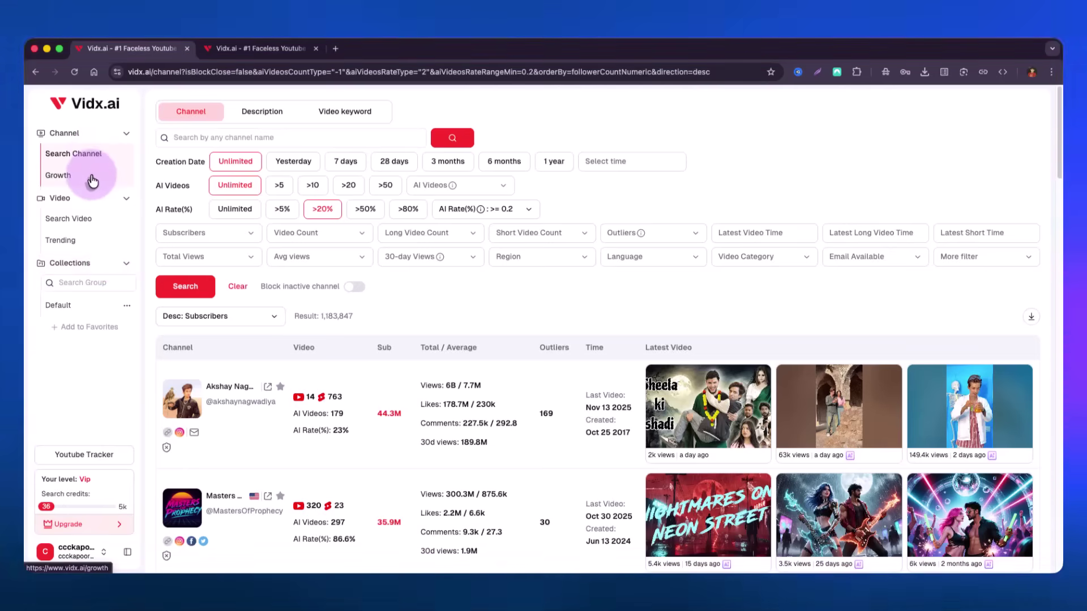
left_click(92, 180)
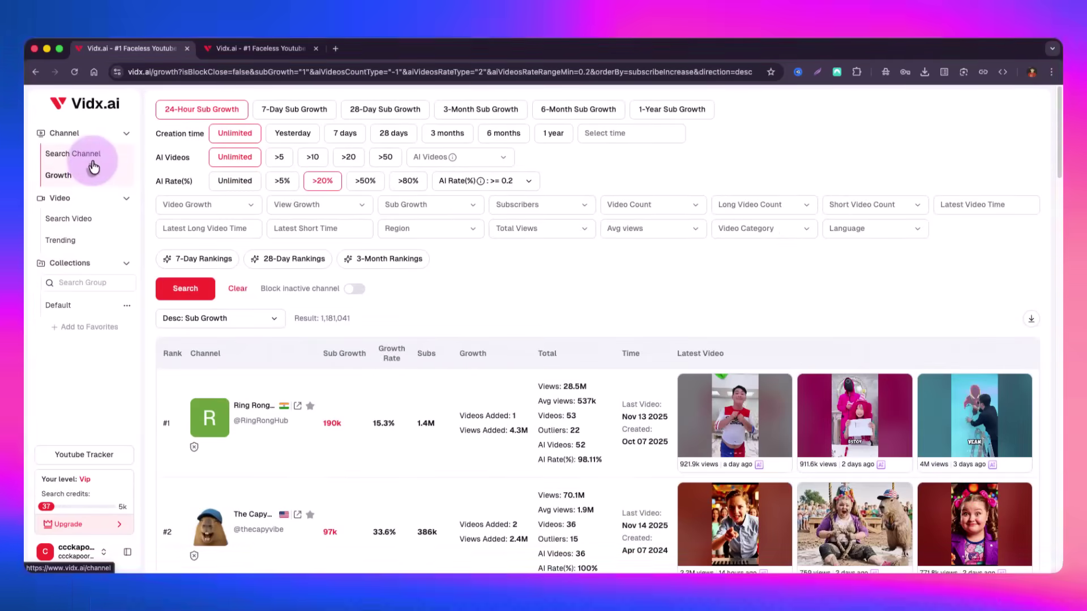
left_click(92, 163)
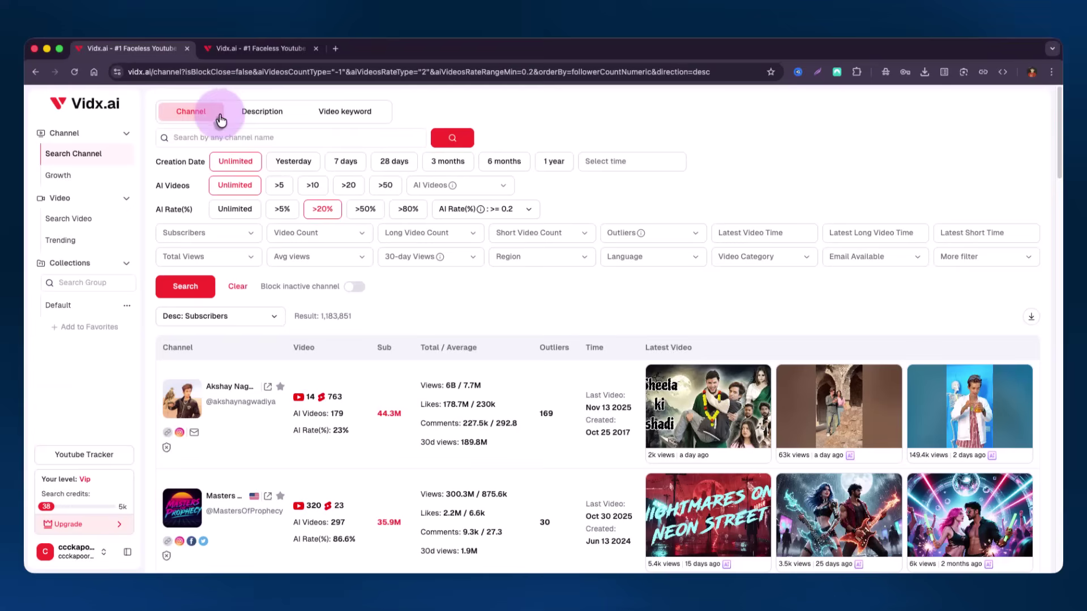
- Switch the channel search mode from Description to Video keyword
left_click(259, 112)
left_click(213, 123)
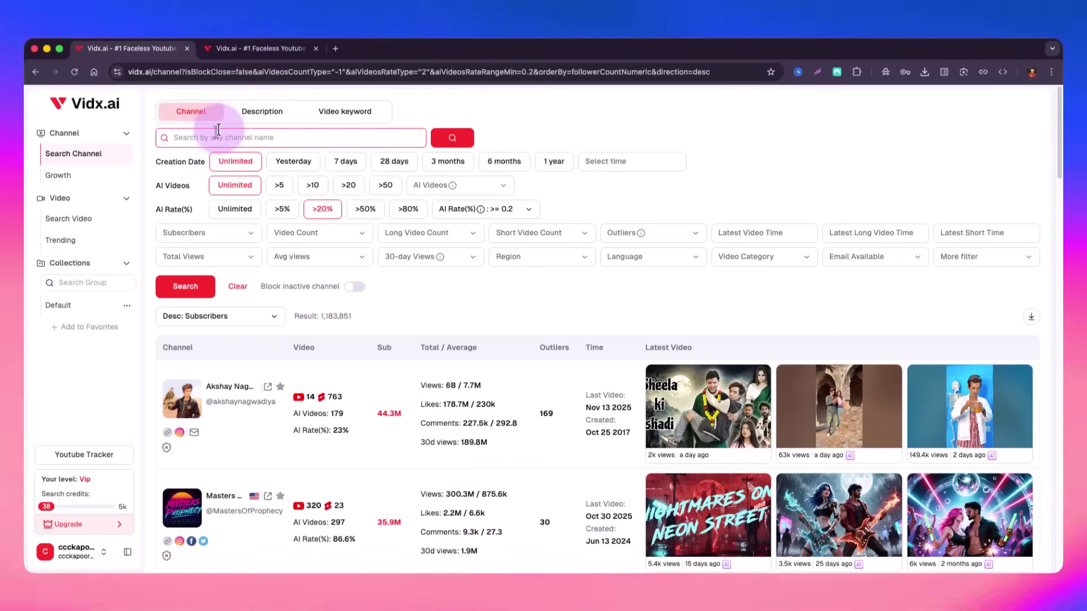
left_click(256, 122)
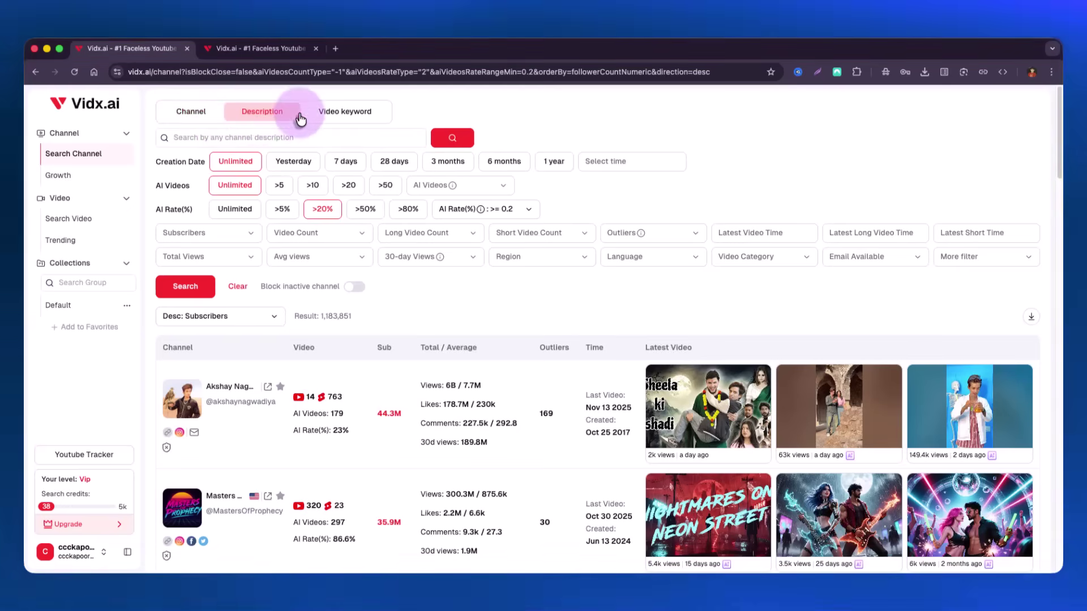
left_click(343, 120)
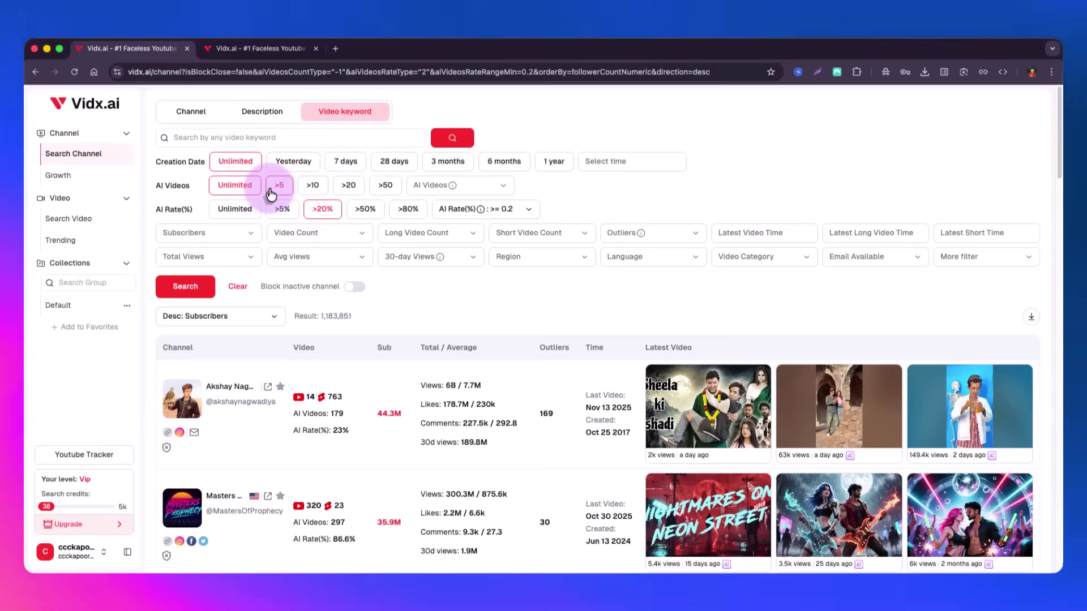
- Check the Subscribers and Avg views filter options, leaving both unchanged
mouse_move(469, 193)
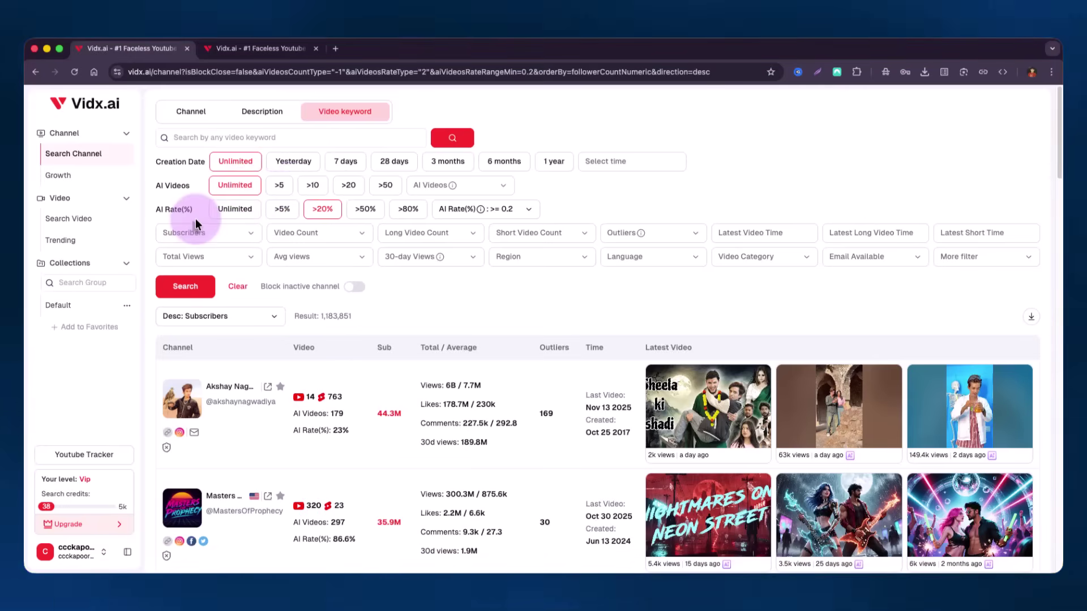
left_click(208, 237)
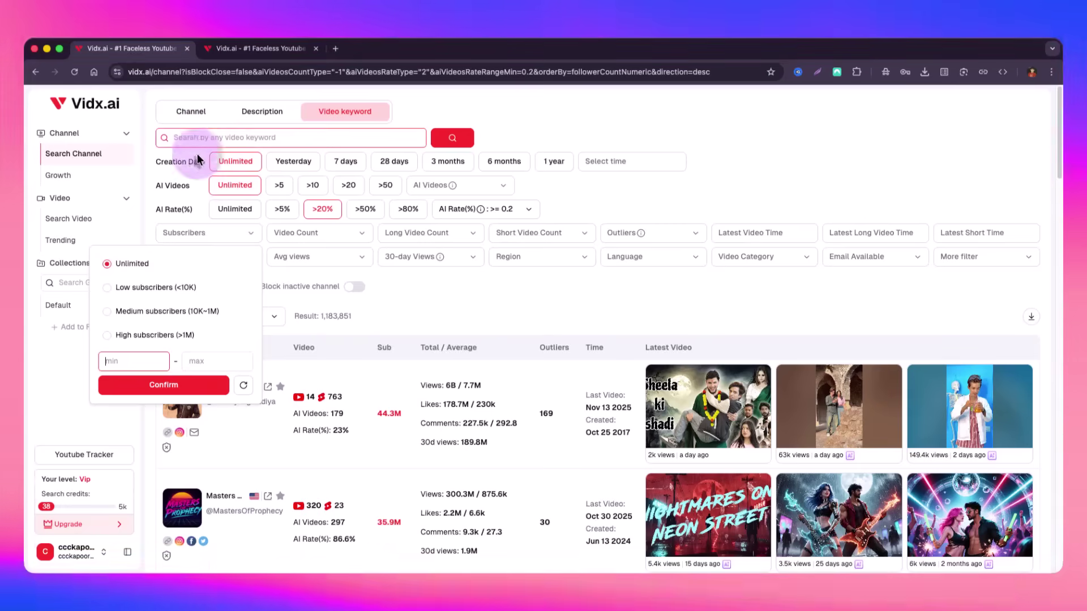
left_click(417, 307)
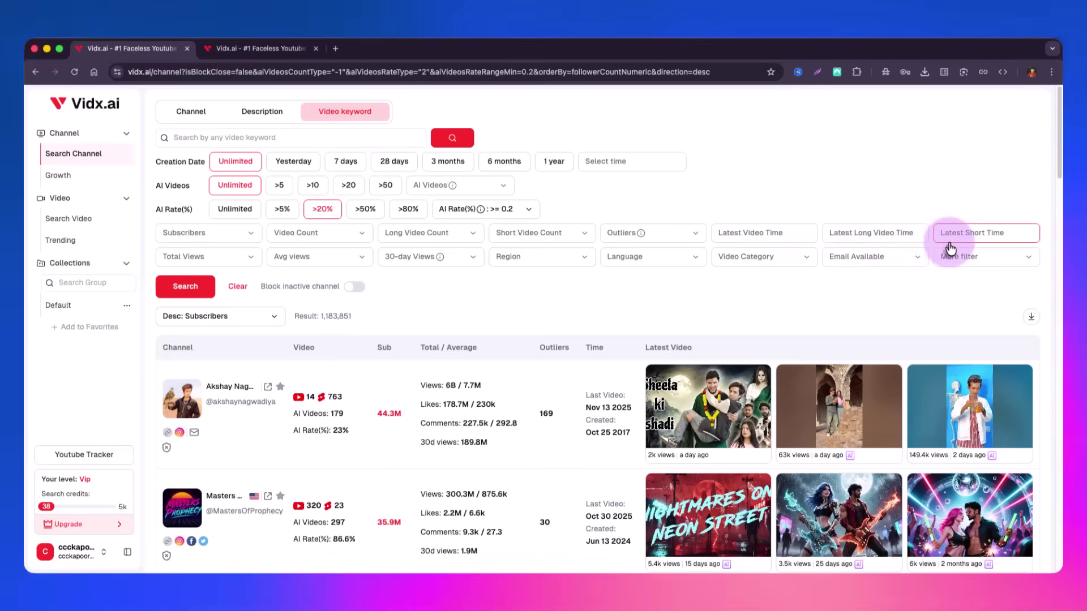
left_click(358, 258)
left_click(358, 258)
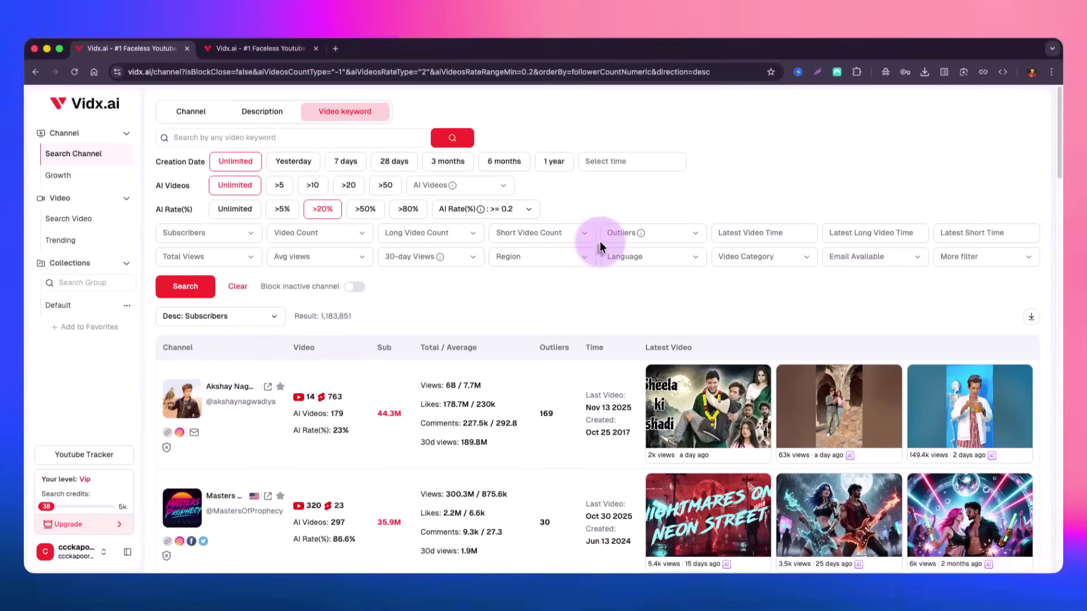
- Scroll the results past the 35.9M and 24.9M channels to the 24.7M-subscriber row
scroll(494, 253, "down", 3)
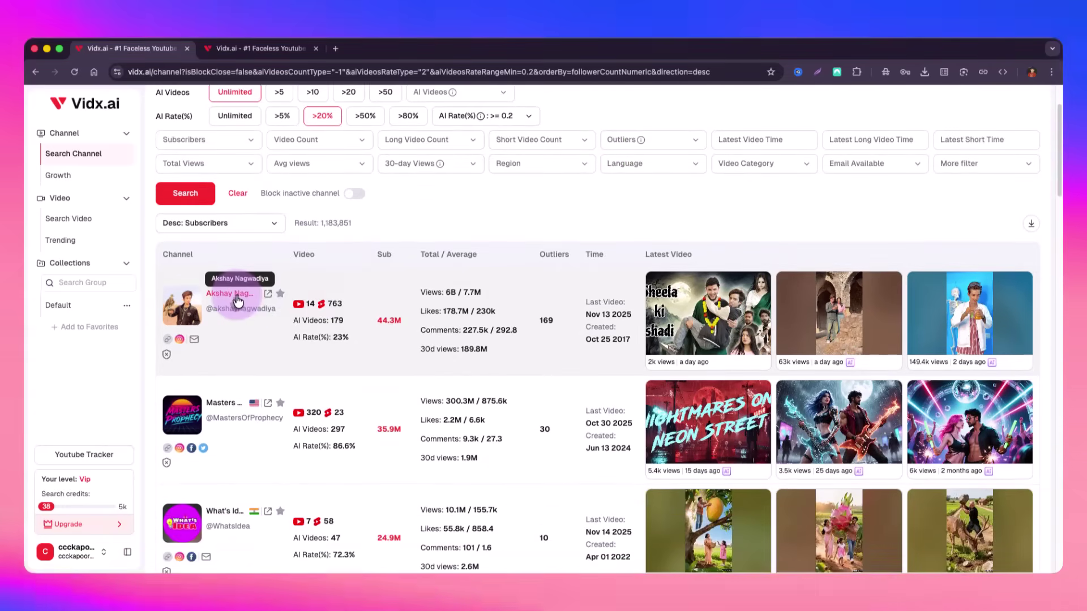
scroll(198, 292, "down", 1)
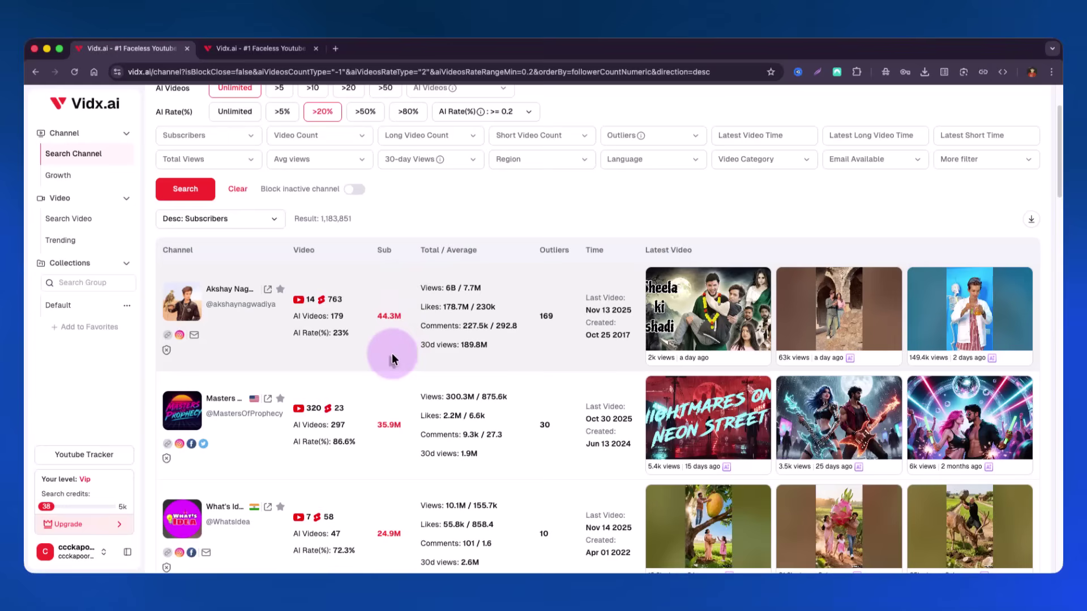
scroll(563, 364, "down", 2)
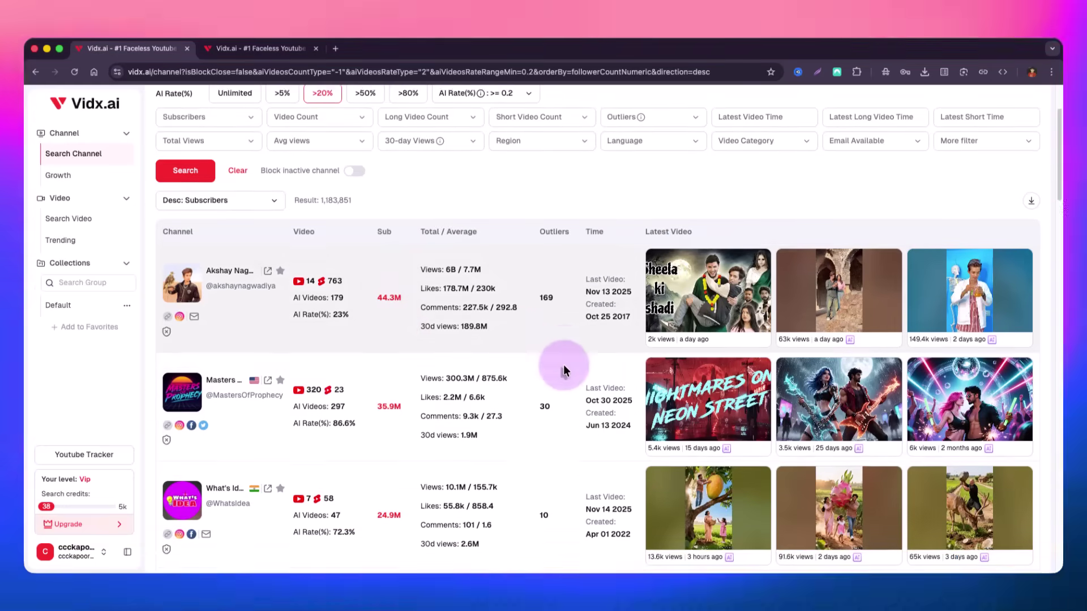
scroll(563, 369, "down", 3)
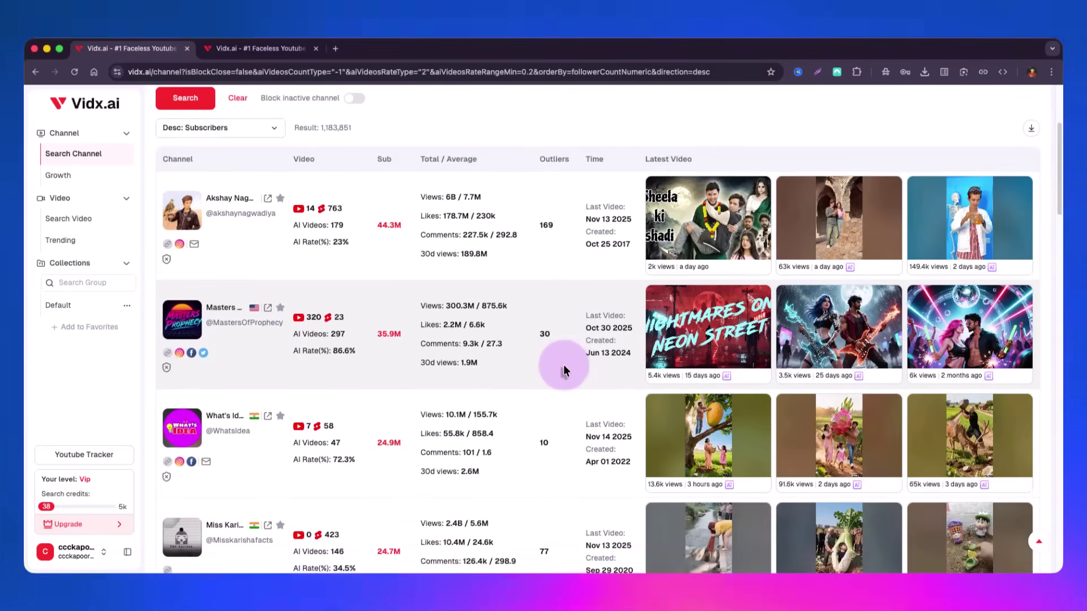
scroll(564, 371, "down", 7)
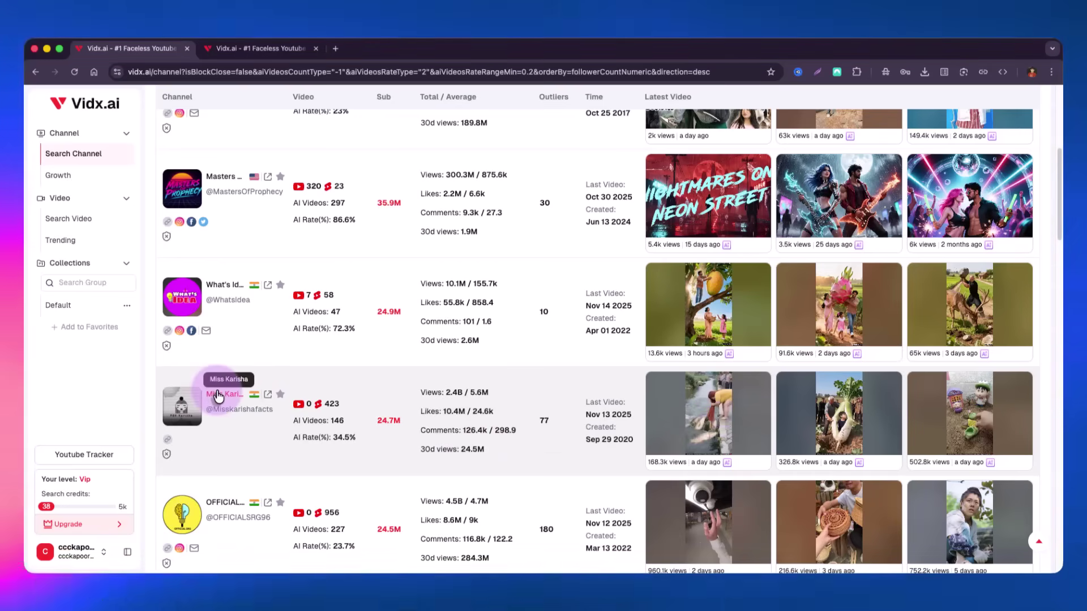
- Open the 24.7M-subscriber channel's details and launch its YouTube page with View Channel
left_click(217, 395)
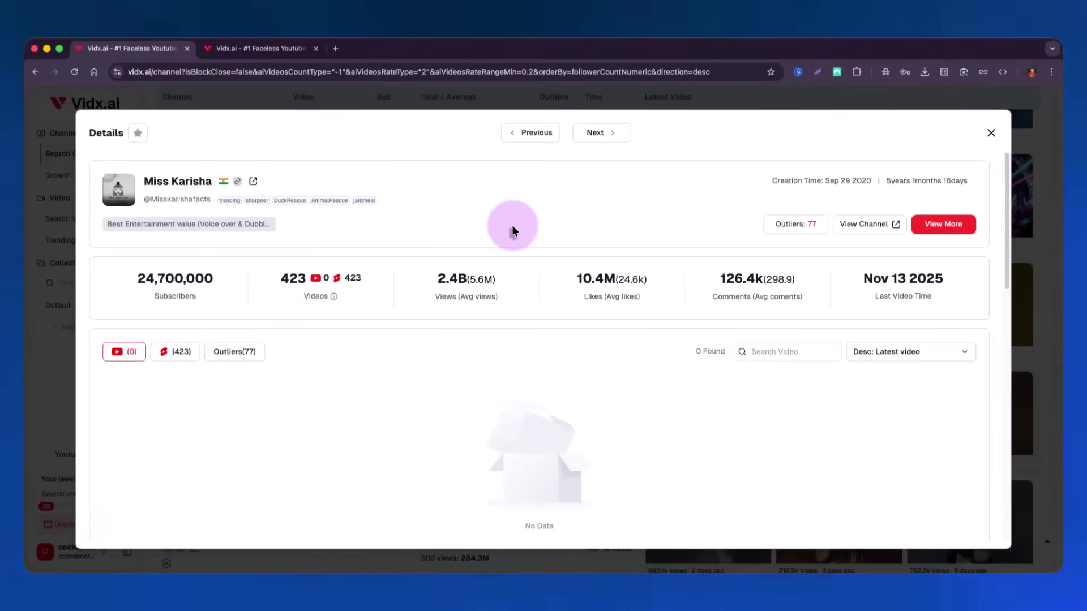
double_click(137, 284)
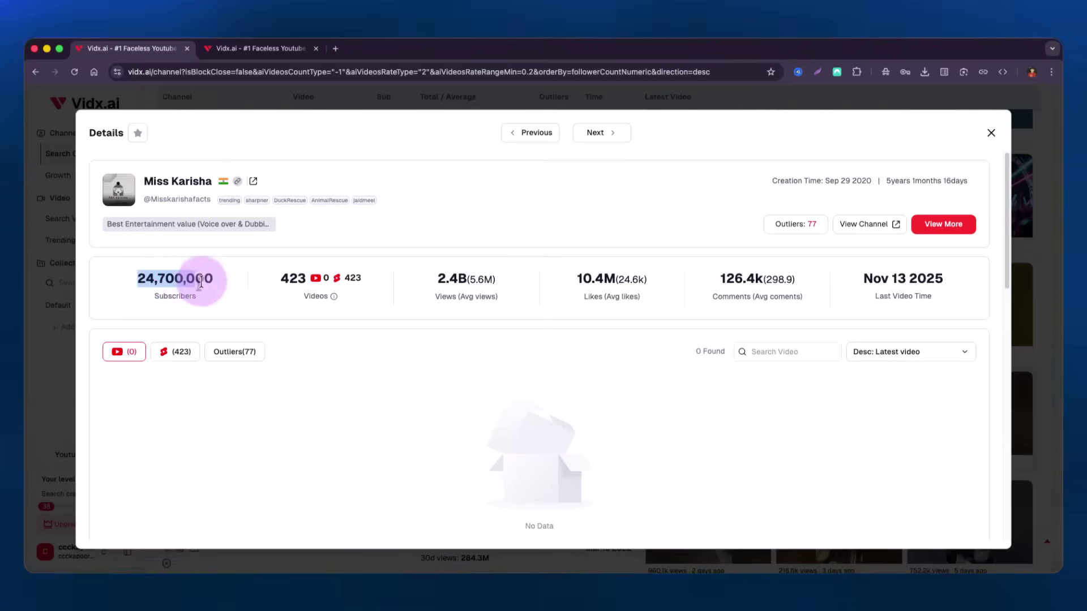
scroll(396, 300, "down", 2)
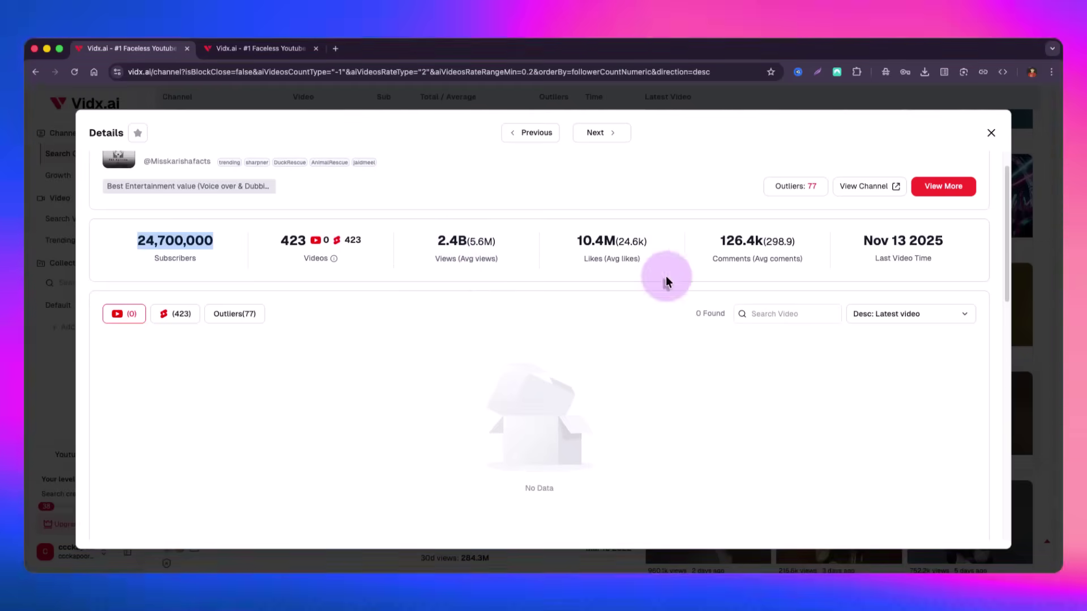
left_click(865, 187)
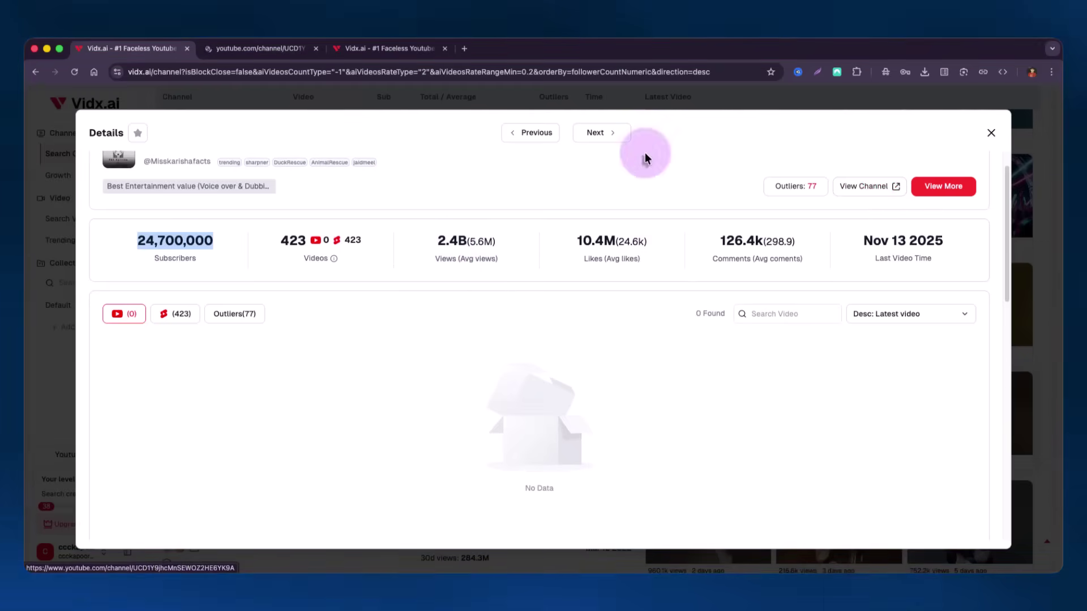
- Switch to the new YouTube tab and show the channel's Videos list
left_click(259, 49)
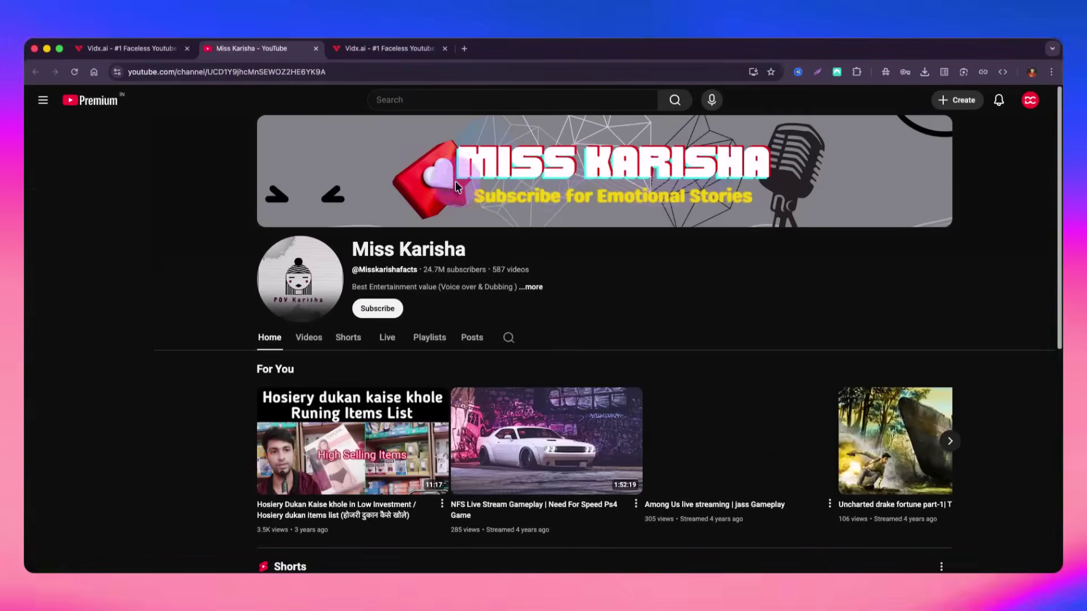
scroll(425, 354, "down", 2)
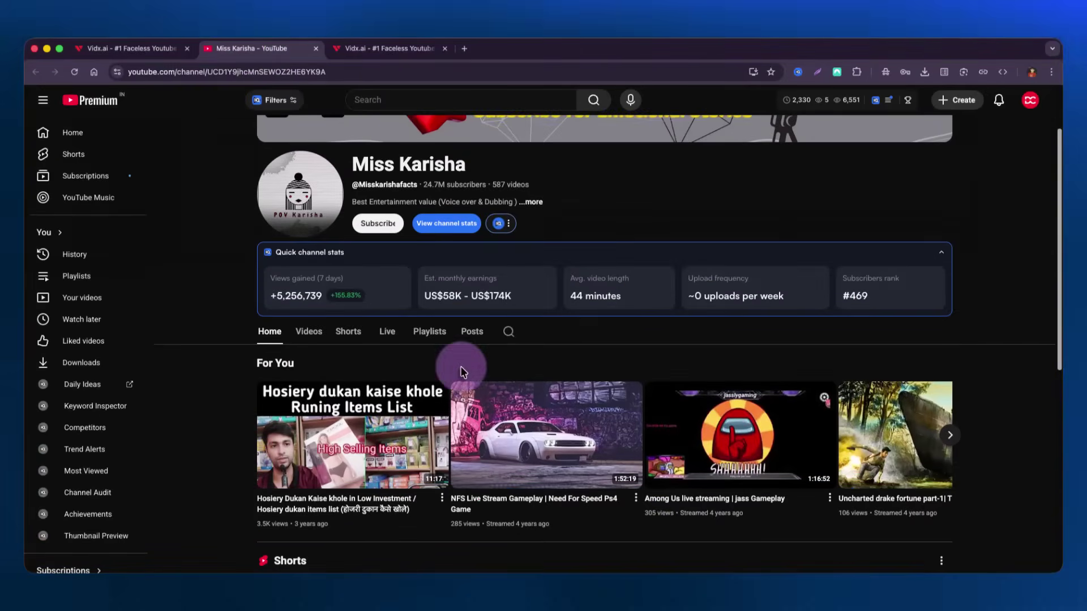
mouse_move(525, 448)
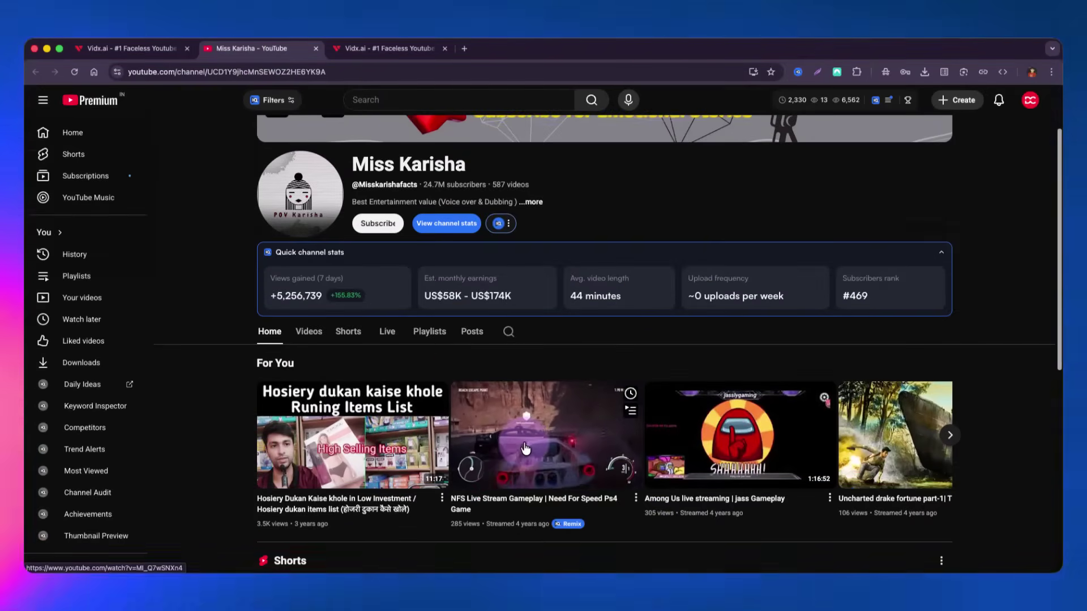
left_click(310, 333)
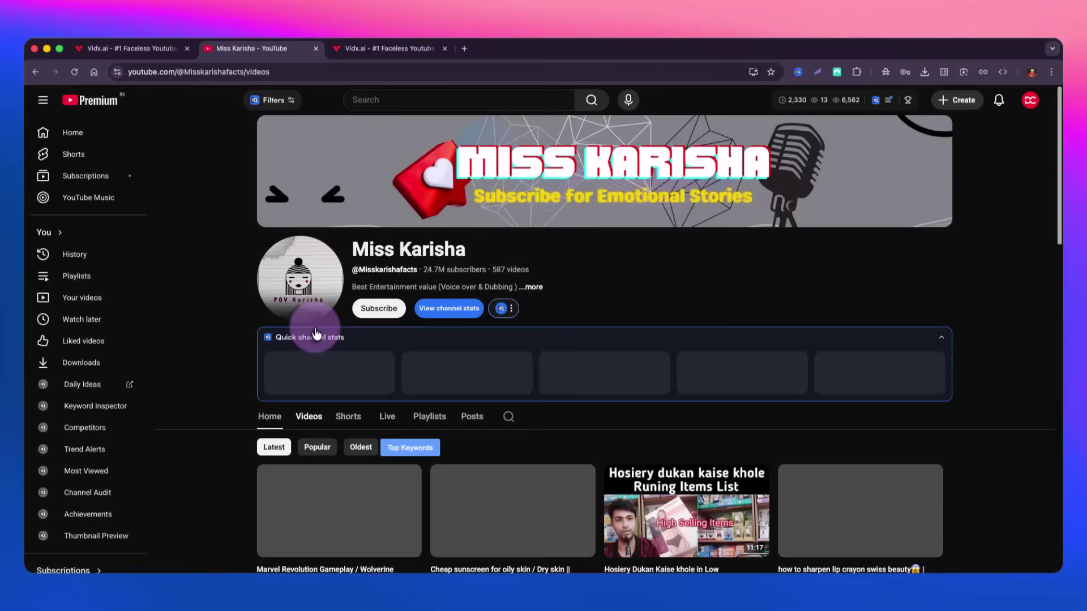
- Scroll through the channel's video grid and back up, then open its Shorts
scroll(396, 345, "down", 6)
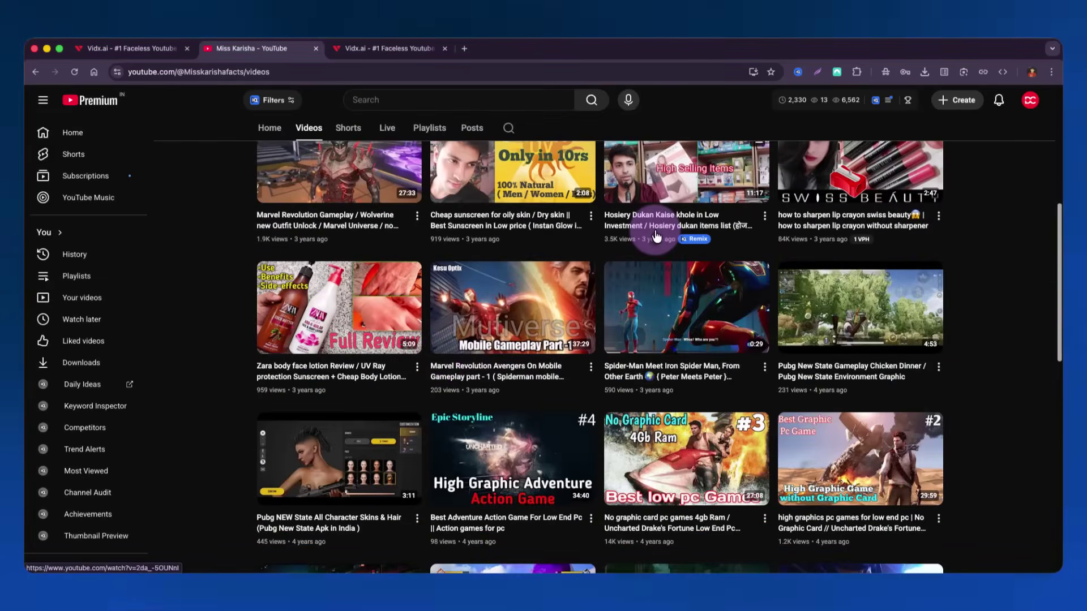
scroll(662, 294, "down", 2)
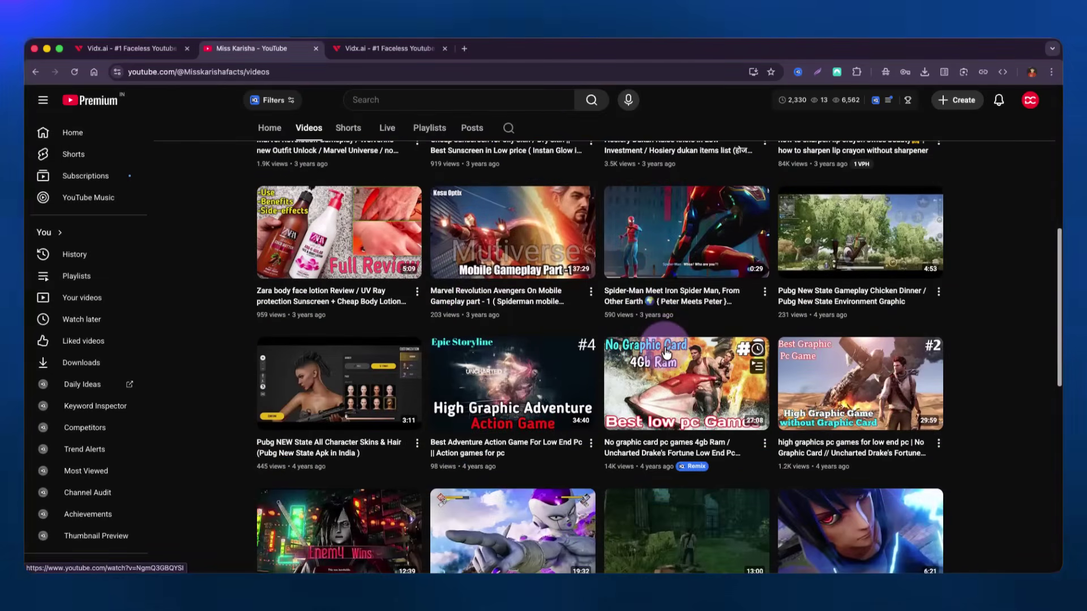
scroll(664, 348, "down", 4)
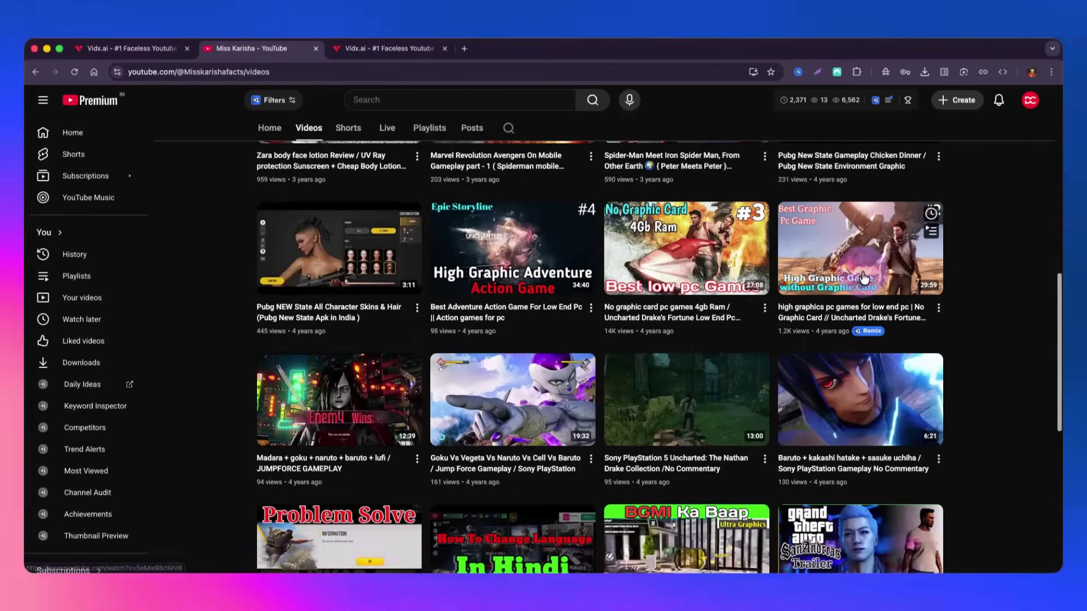
scroll(441, 387, "up", 10)
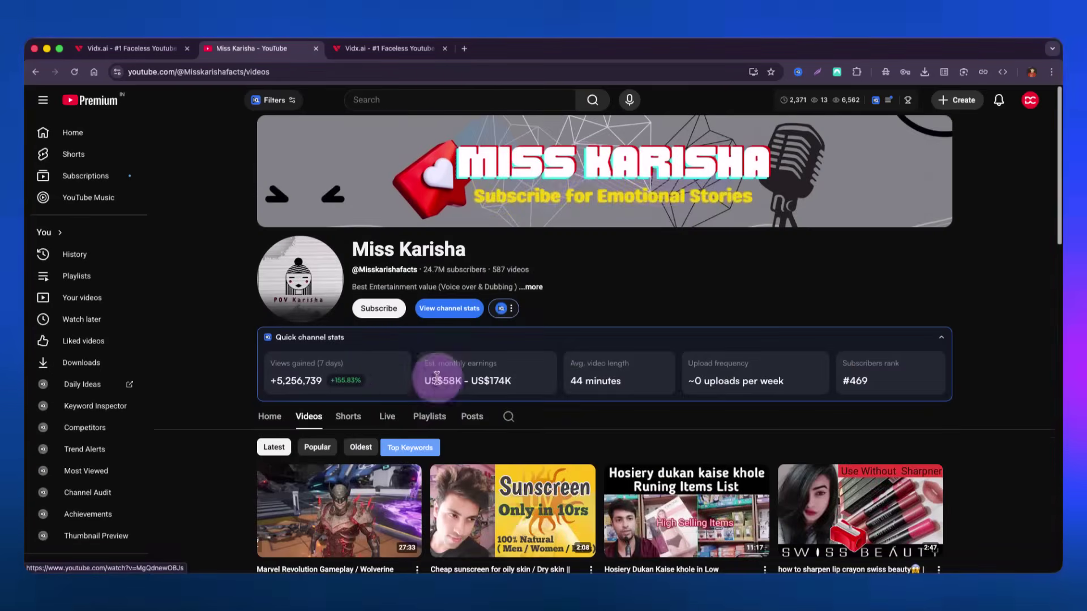
left_click(348, 416)
- Scroll down through the Shorts grid to older #Catsoftiktok clips, then partway back up
scroll(483, 361, "down", 3)
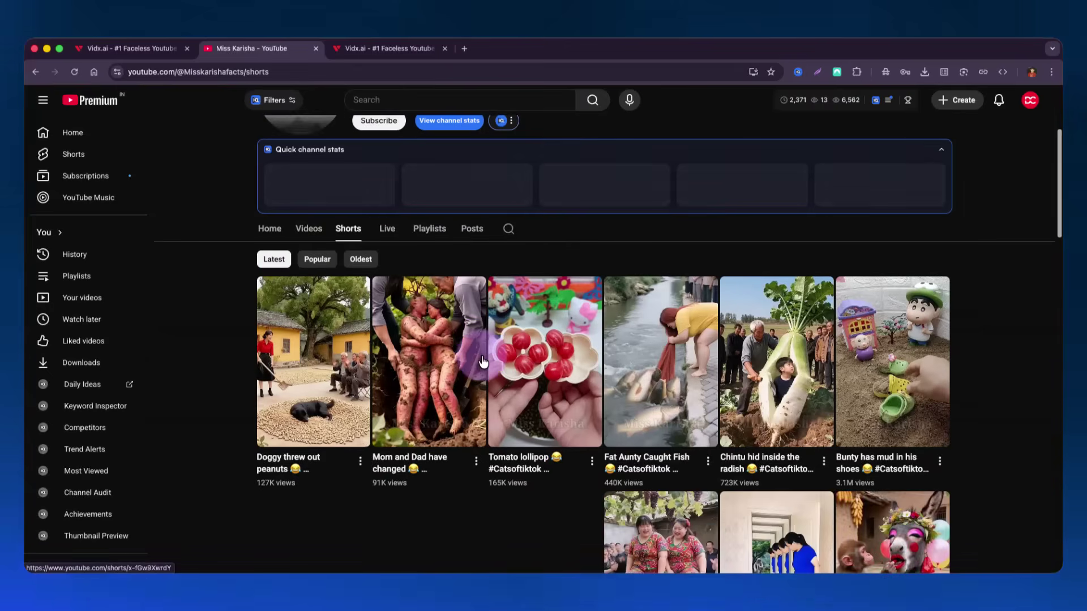
scroll(544, 365, "down", 4)
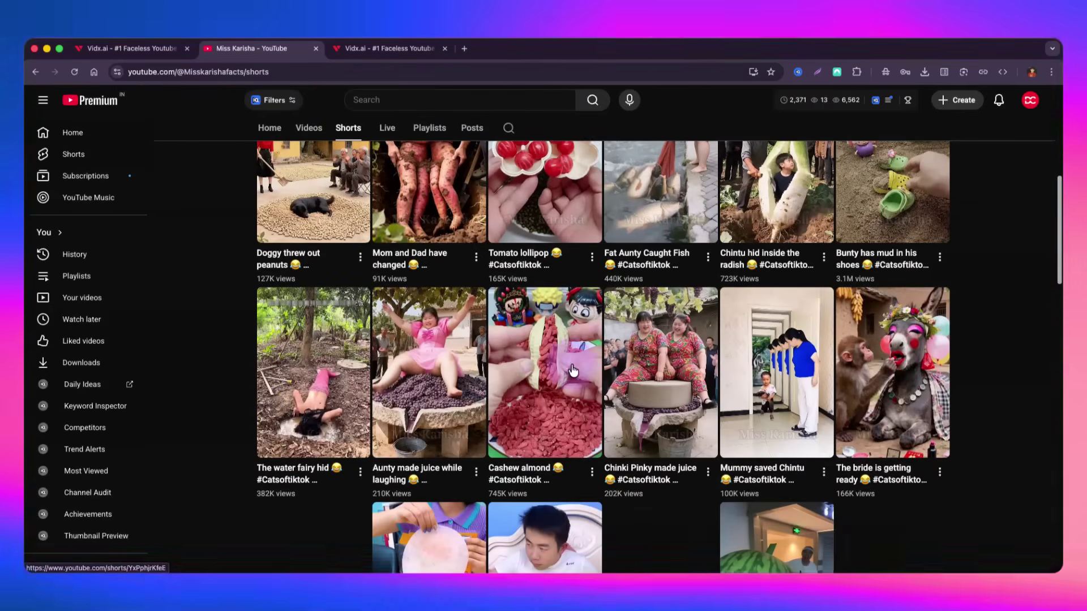
scroll(834, 392, "down", 3)
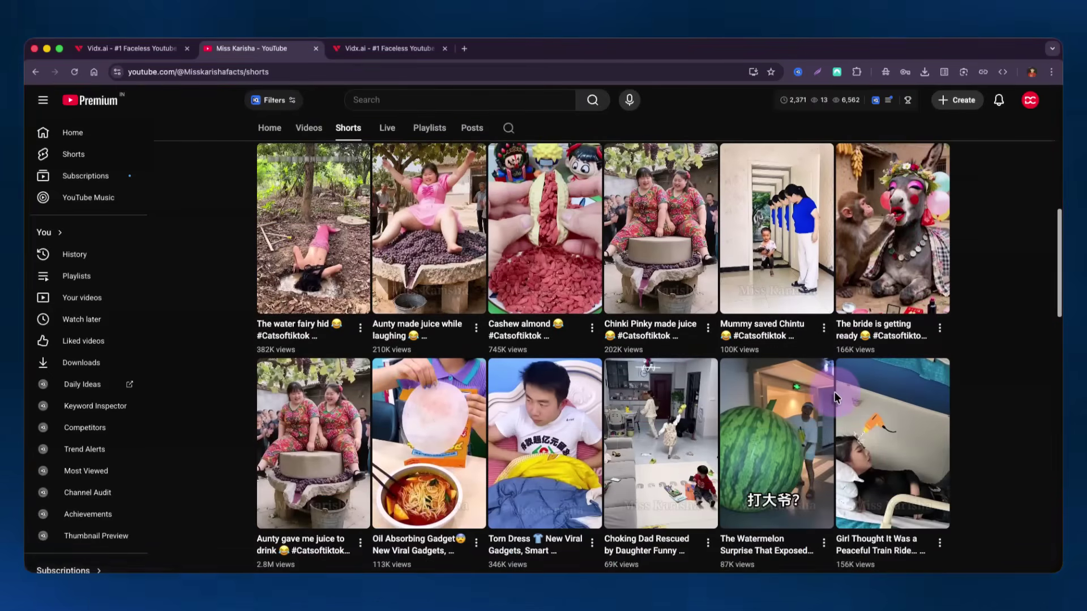
scroll(834, 391, "down", 10)
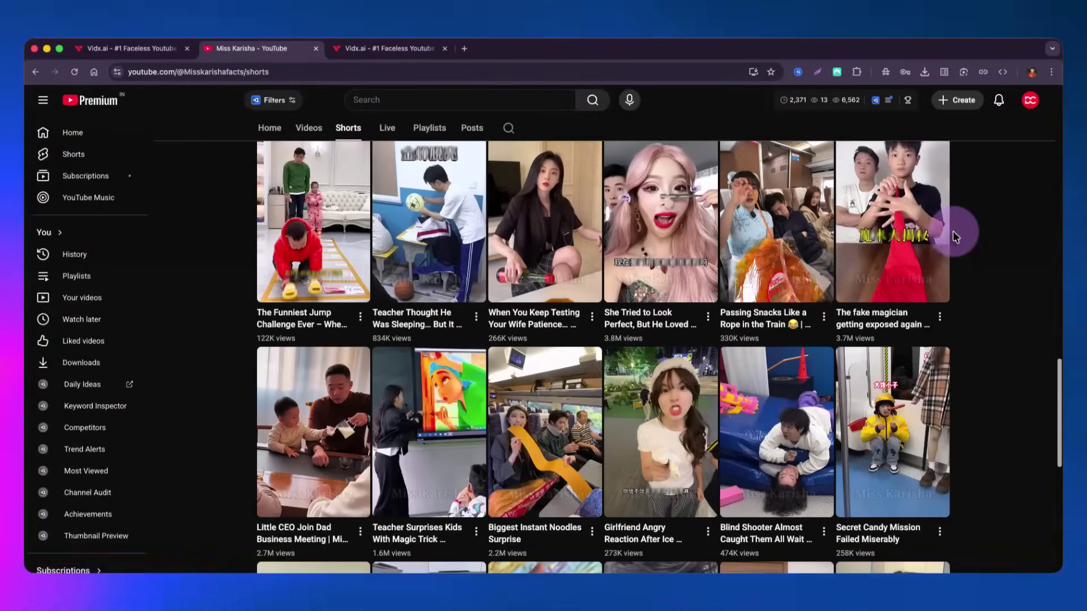
scroll(779, 355, "down", 1)
scroll(778, 355, "down", 10)
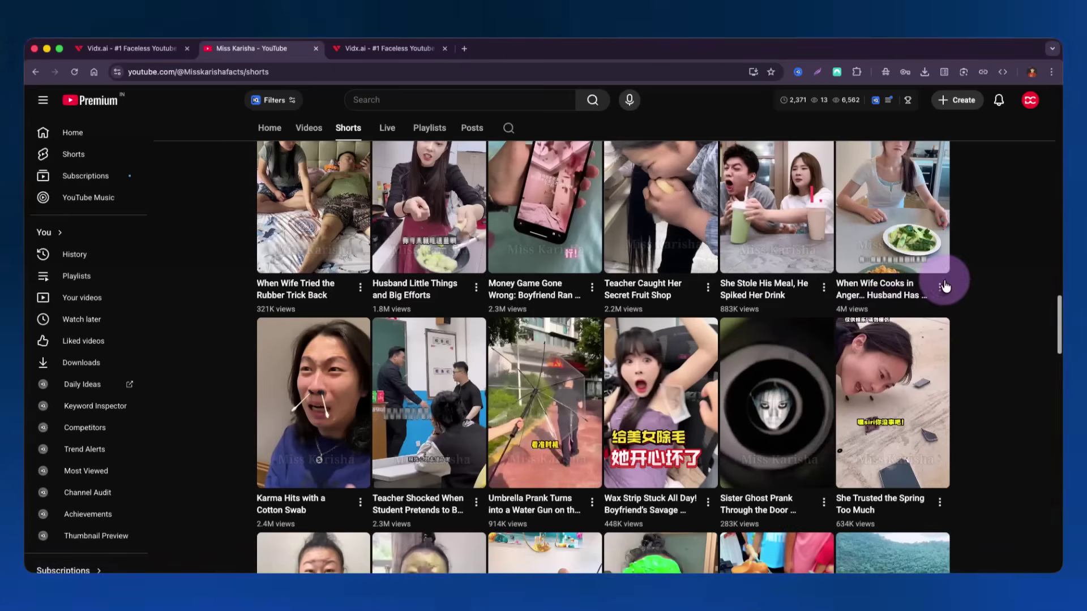
scroll(956, 272, "down", 7)
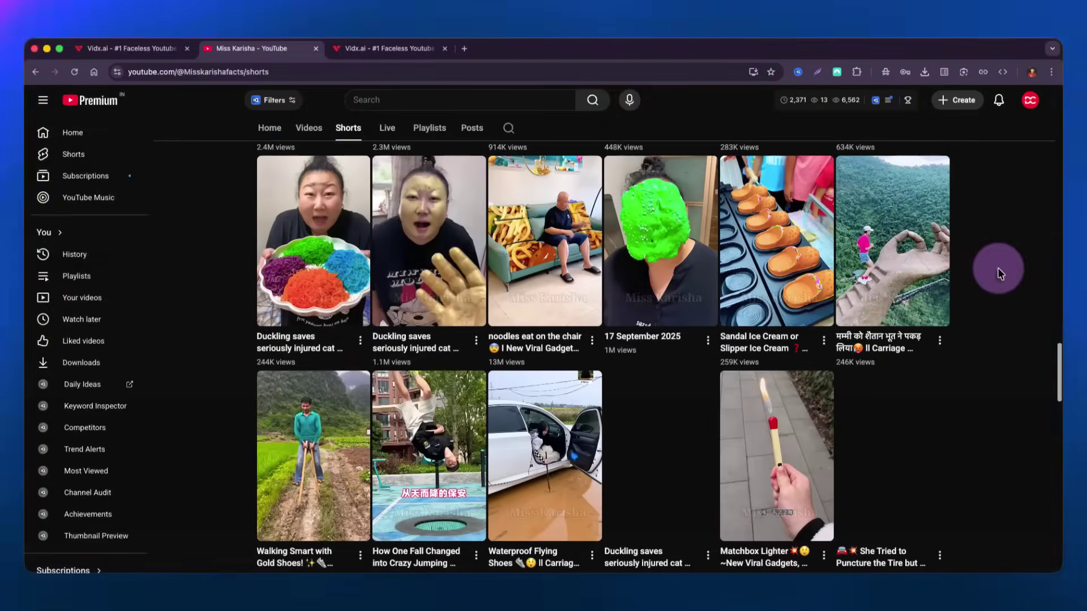
scroll(961, 264, "down", 3)
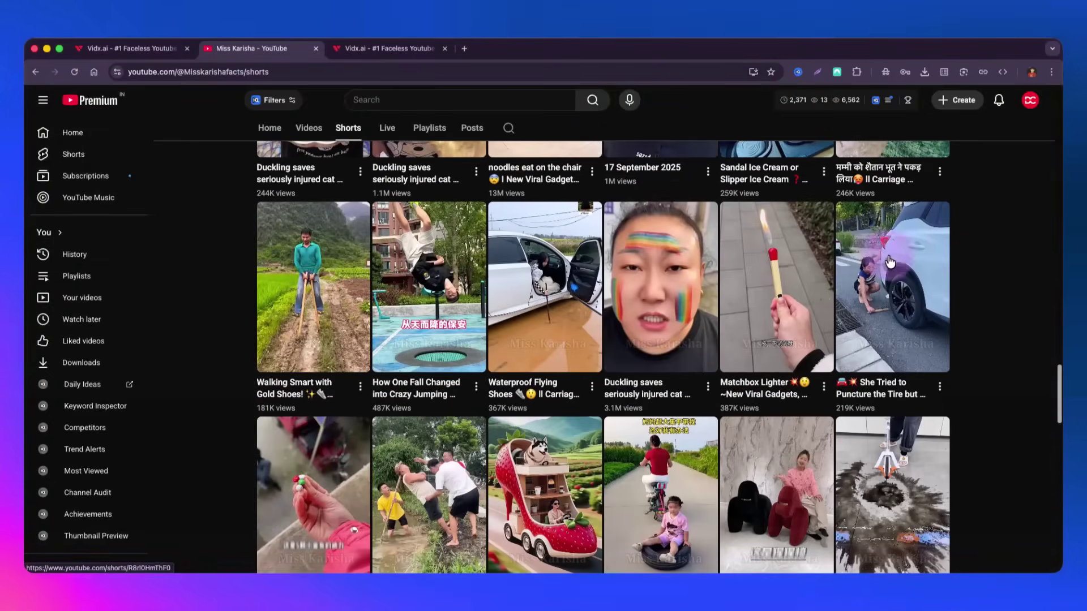
scroll(602, 227, "down", 3)
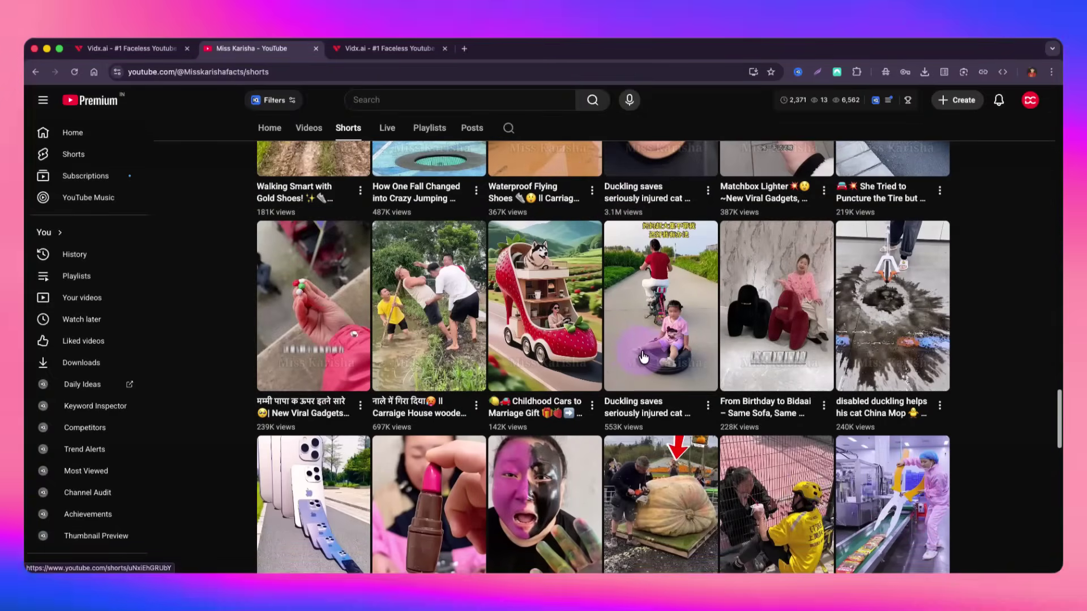
scroll(643, 356, "up", 10)
scroll(465, 265, "up", 5)
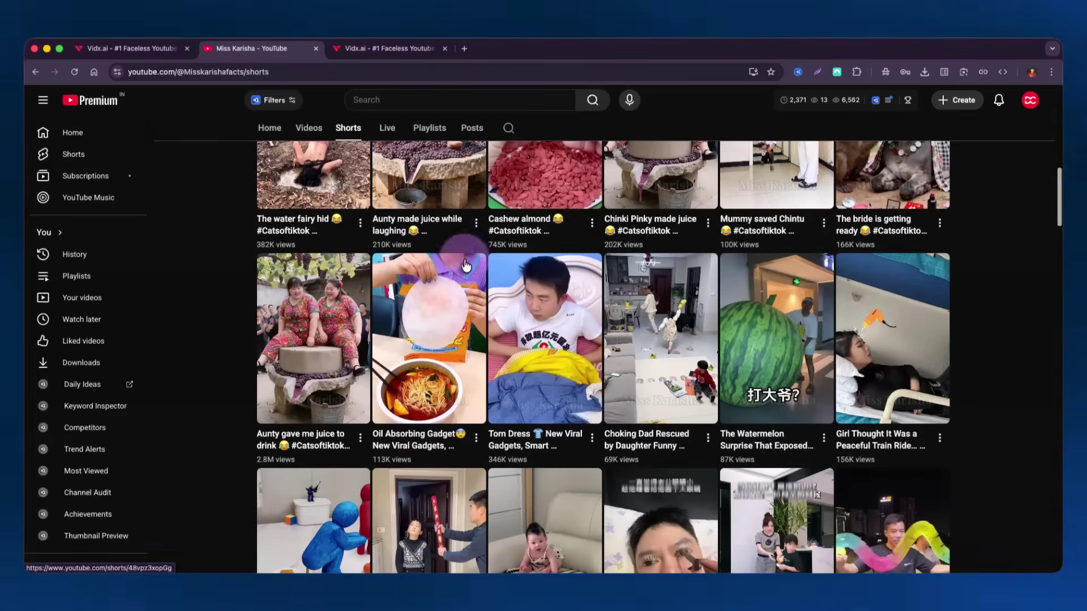
scroll(465, 264, "up", 5)
- Reopen the channel's Videos list on YouTube, then switch back to the Vidx.ai details tab
left_click(308, 128)
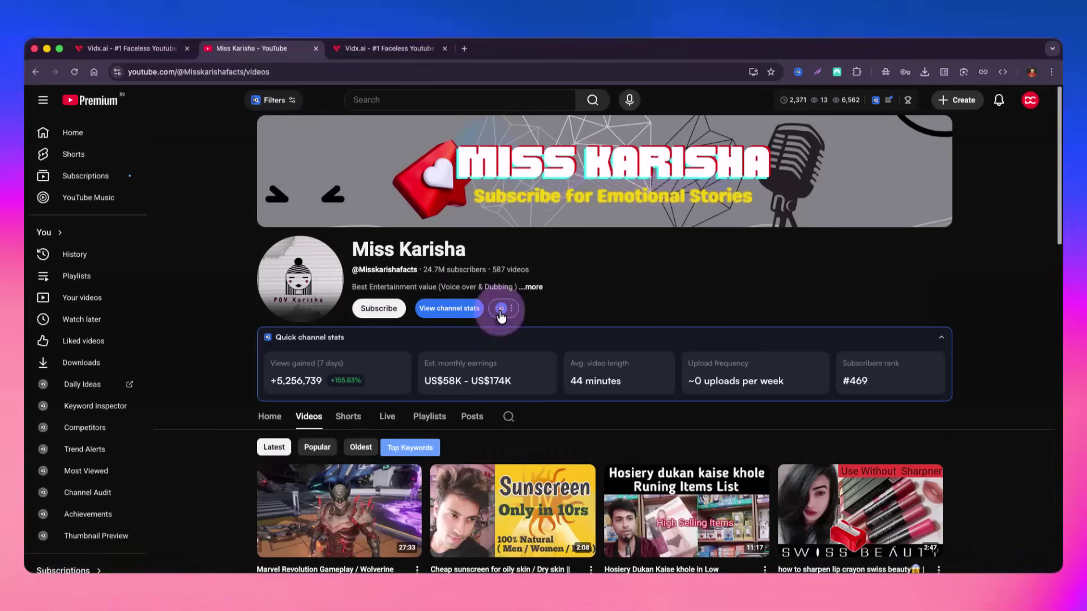
scroll(488, 306, "down", 5)
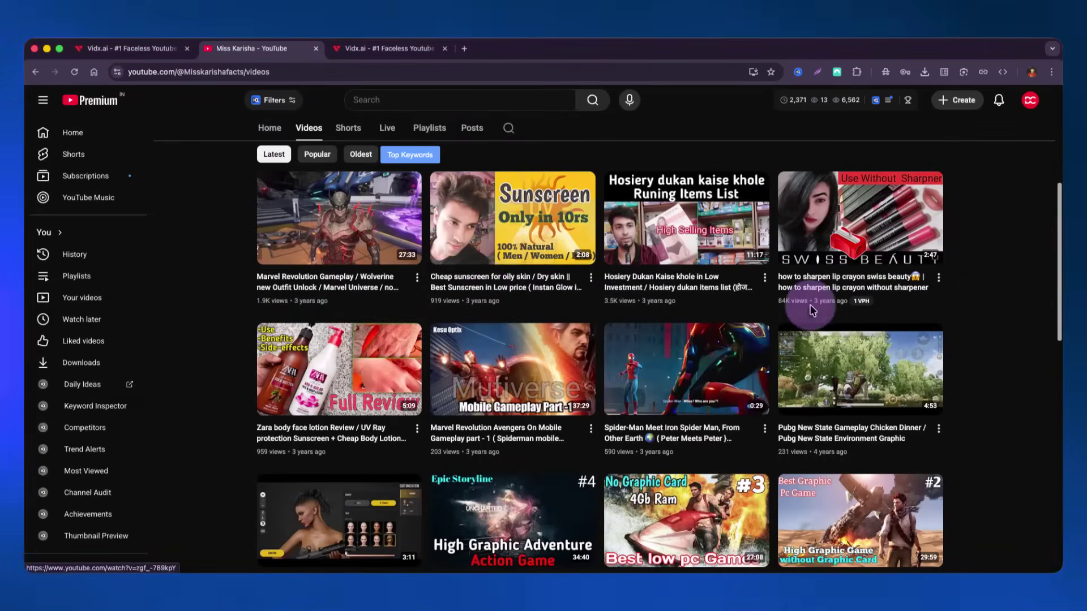
mouse_move(533, 247)
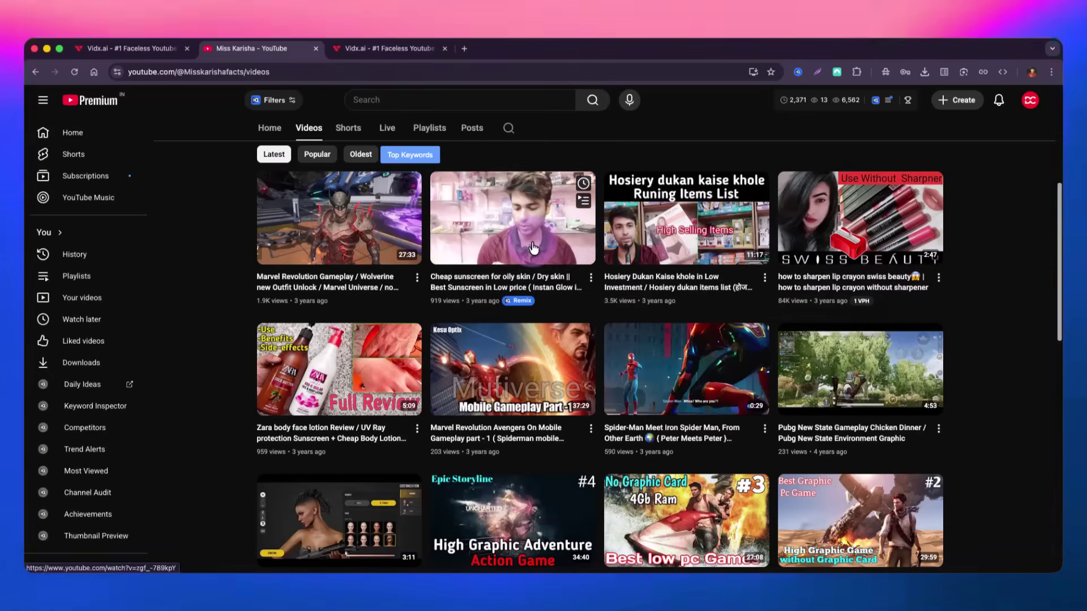
scroll(369, 122, "up", 5)
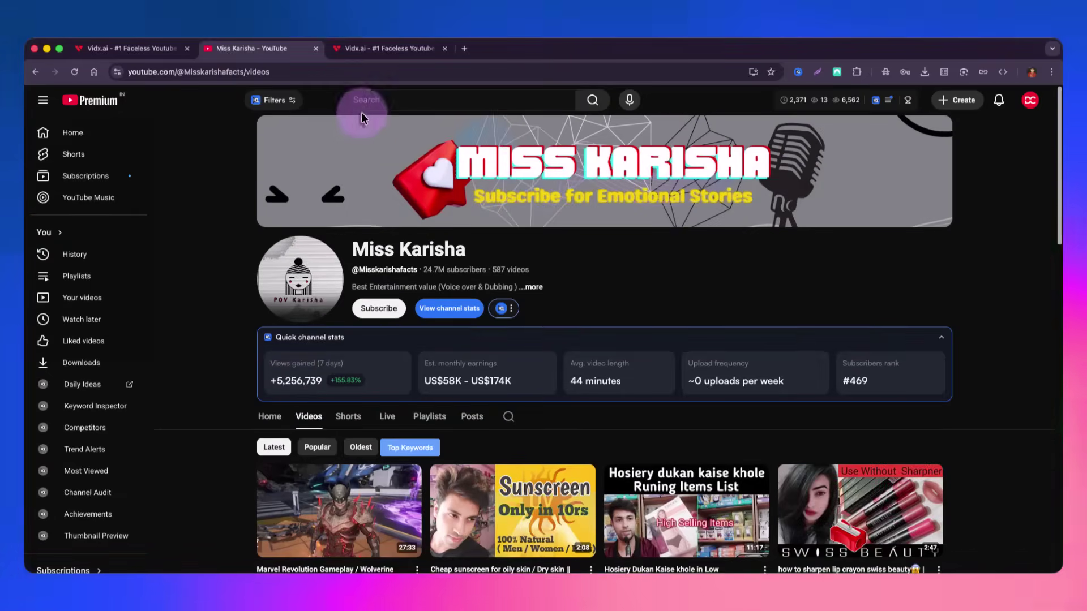
left_click(145, 50)
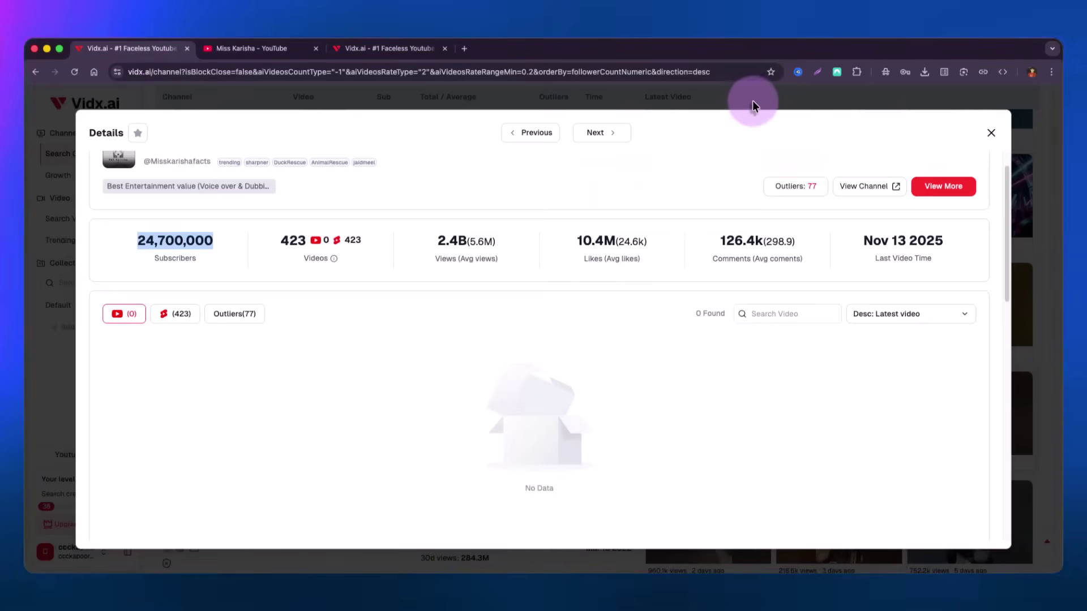
- Close the Details dialog and scroll results to the 24.5M, 24M, 17.6M and 14.9M channels
left_click(747, 106)
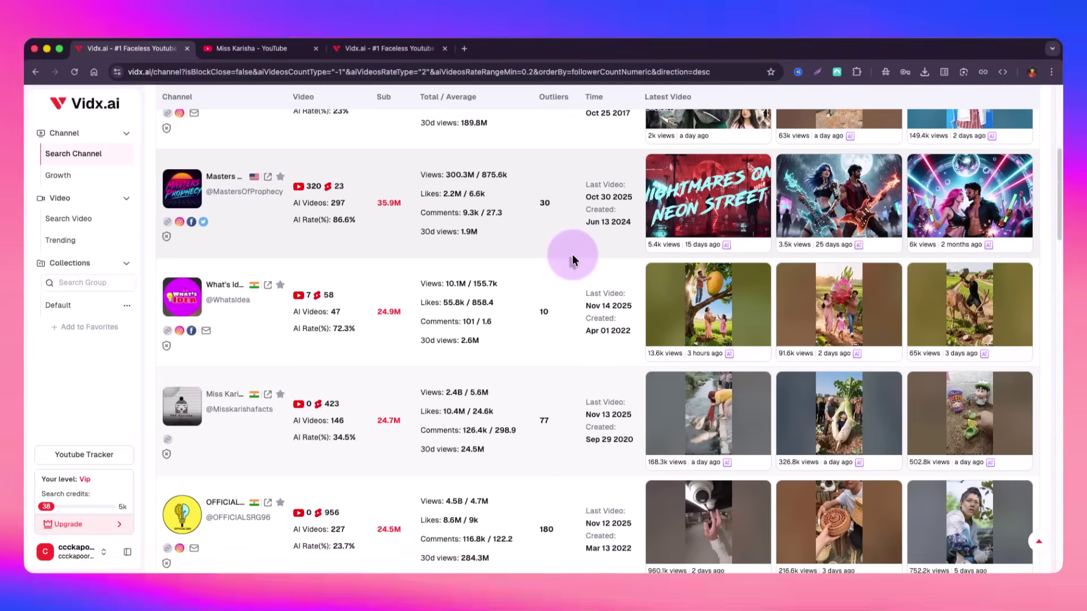
scroll(572, 254, "down", 6)
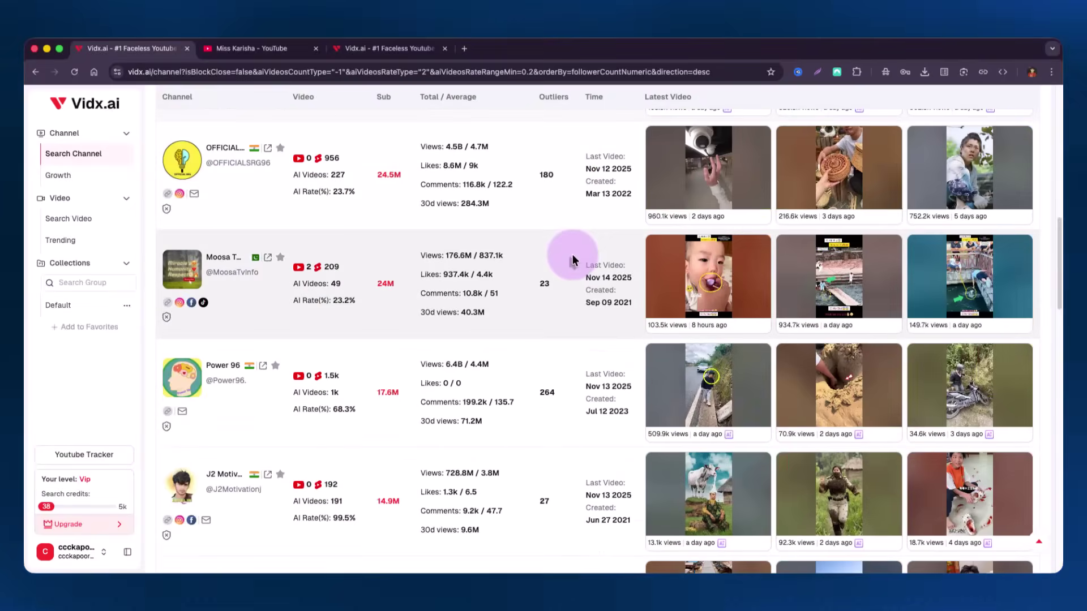
scroll(572, 253, "down", 12)
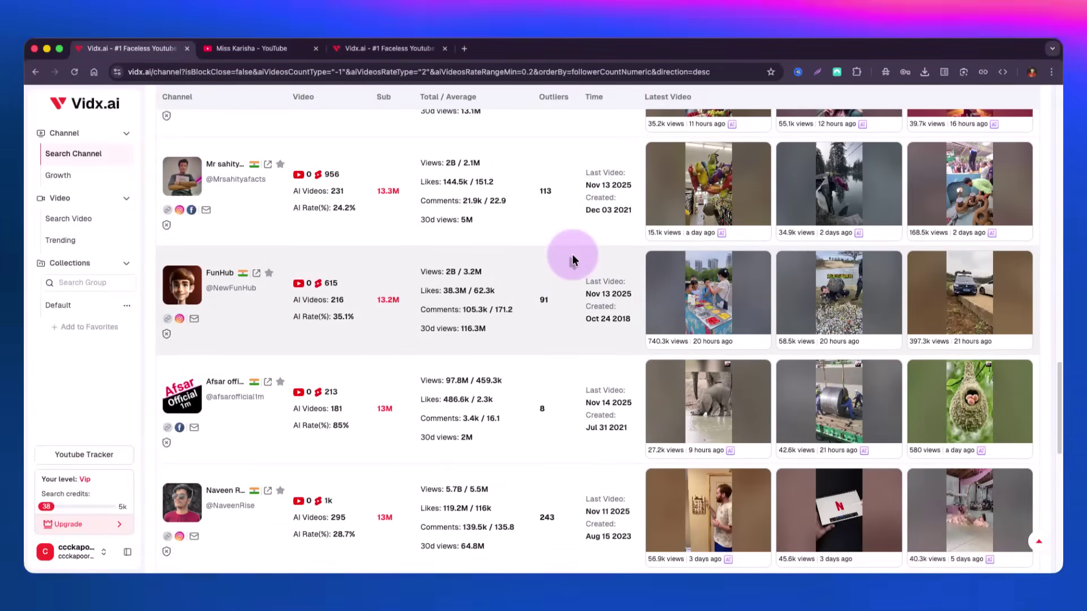
scroll(572, 258, "up", 20)
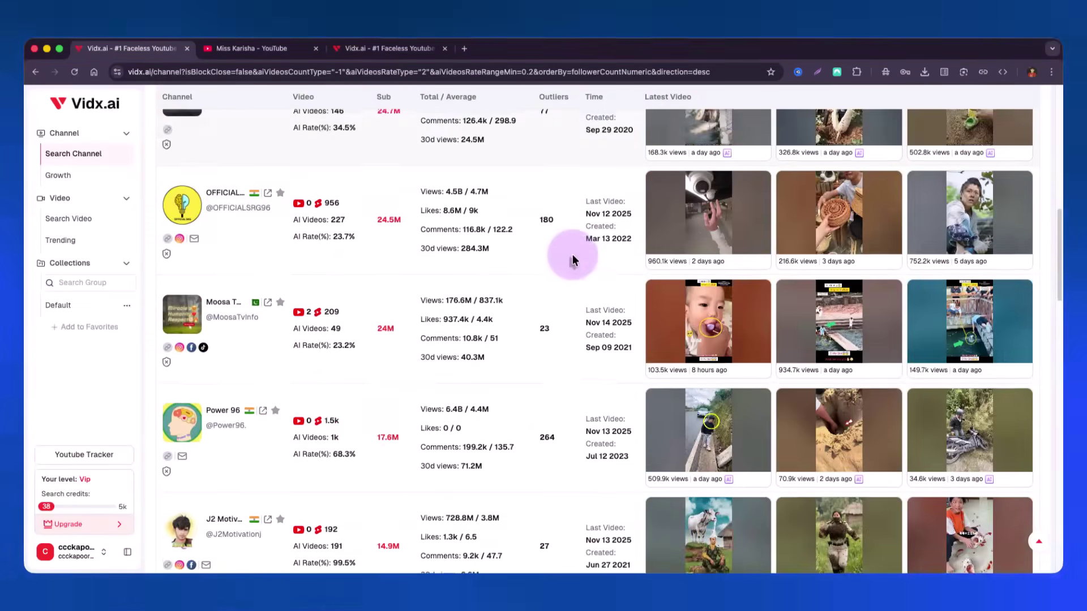